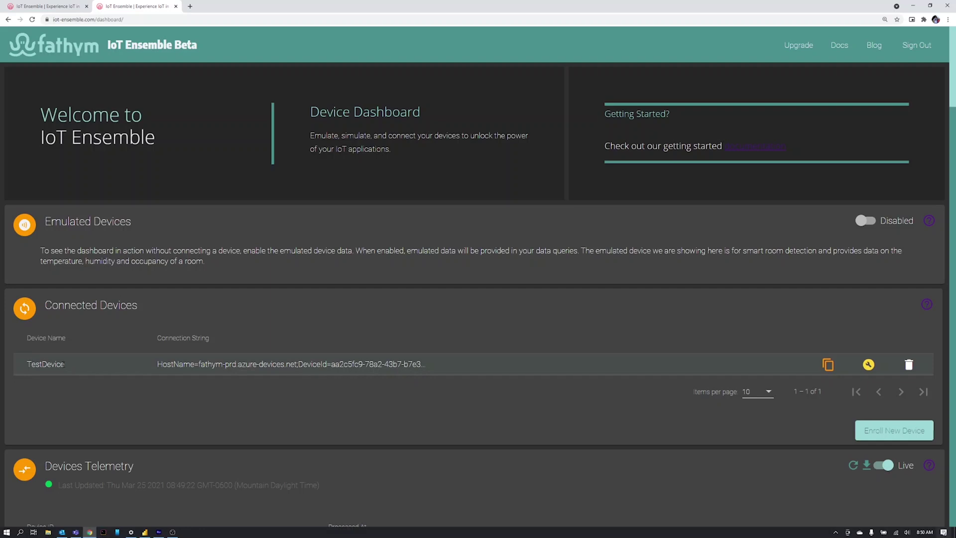
Scroll to GET /ColdQuery and enable Try it out to make its parameters editable
scroll(68, 368, "down", 5)
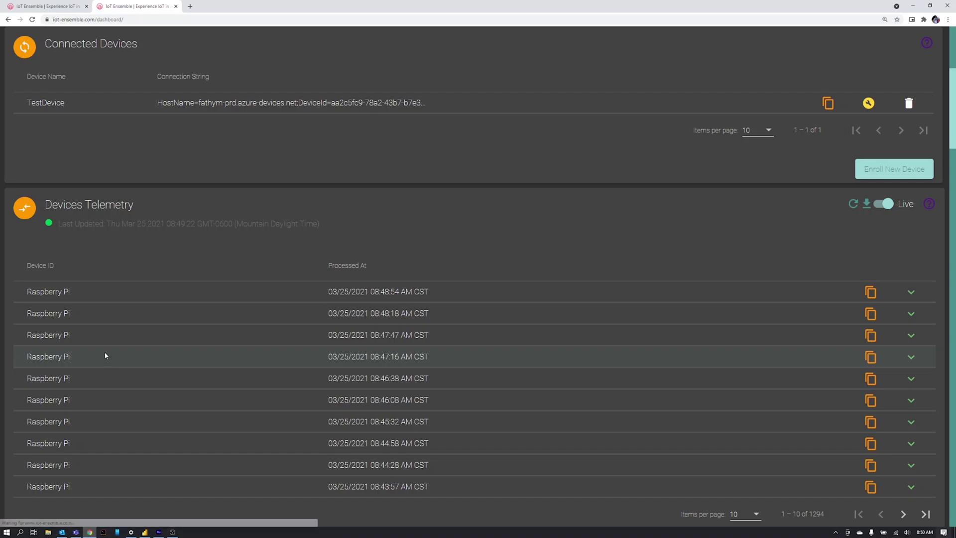
scroll(105, 356, "up", 3)
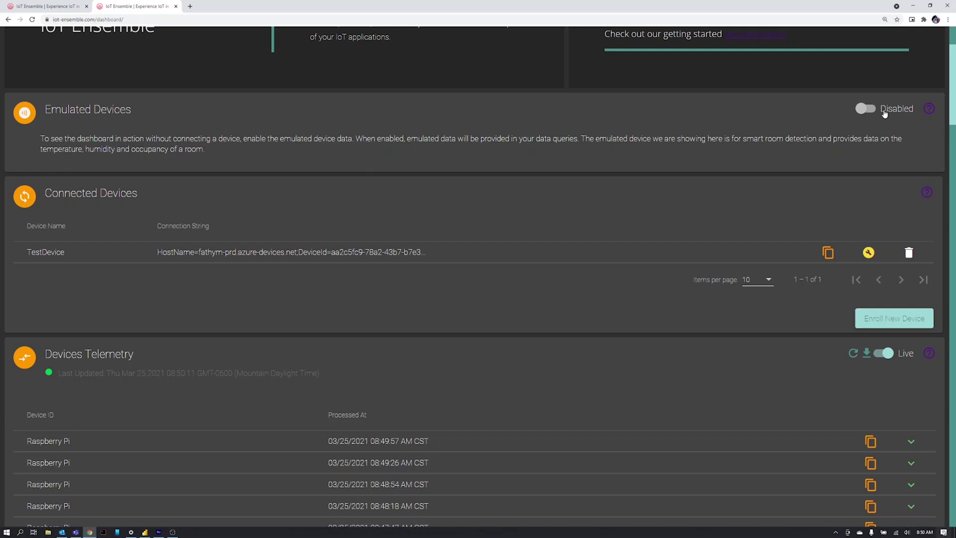
scroll(587, 298, "down", 5)
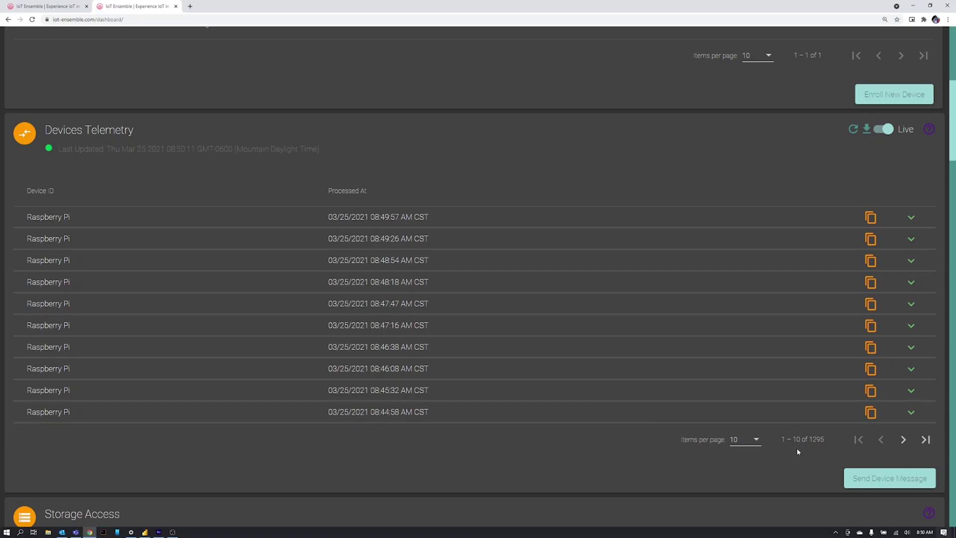
scroll(791, 446, "down", 3)
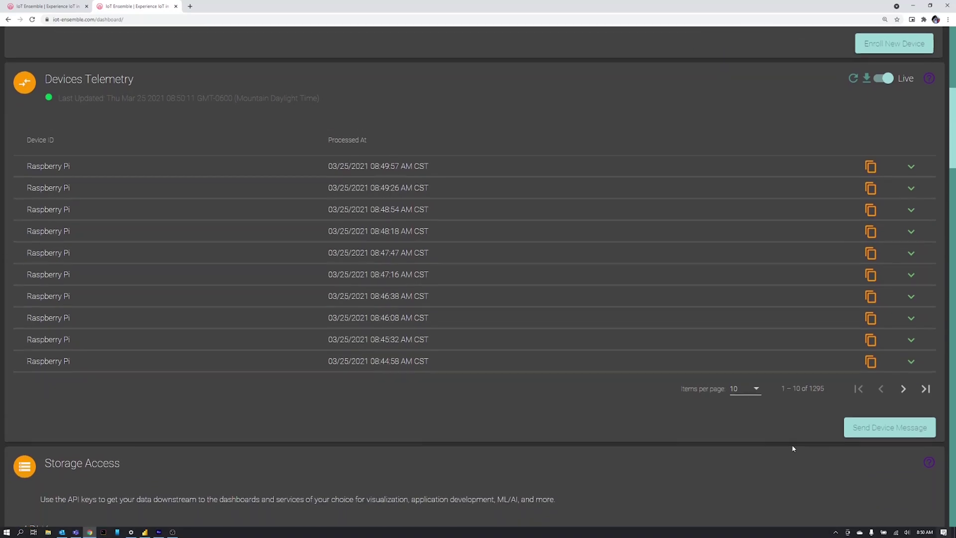
scroll(789, 444, "down", 1)
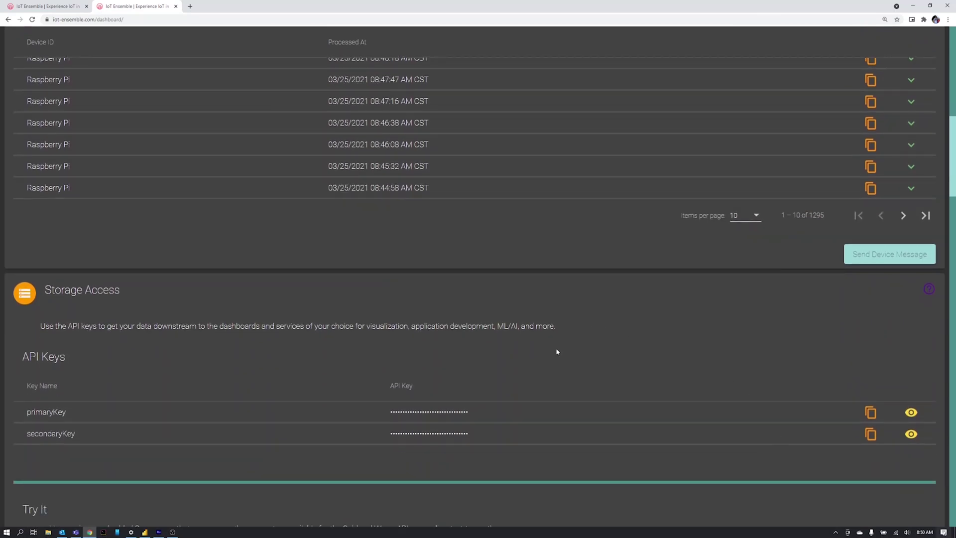
scroll(543, 357, "down", 2)
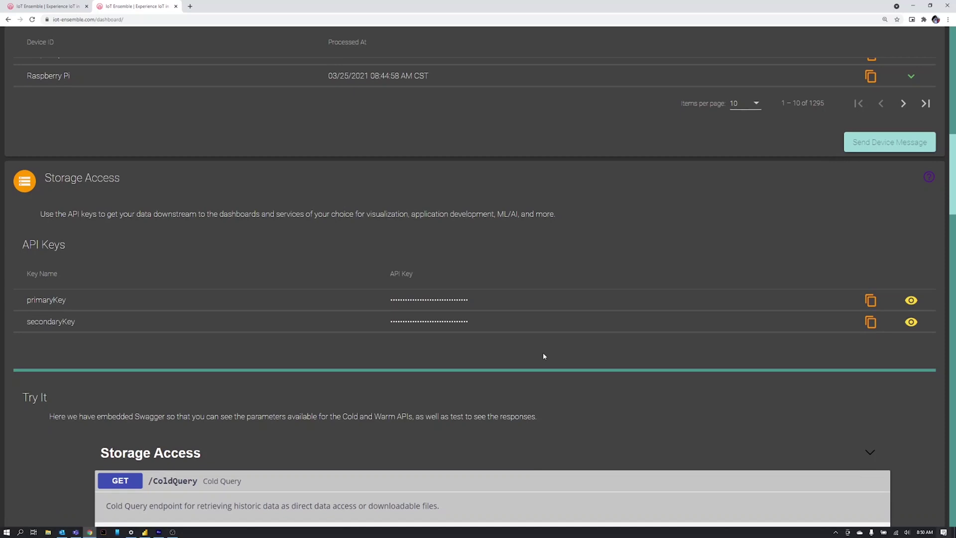
scroll(539, 361, "down", 3)
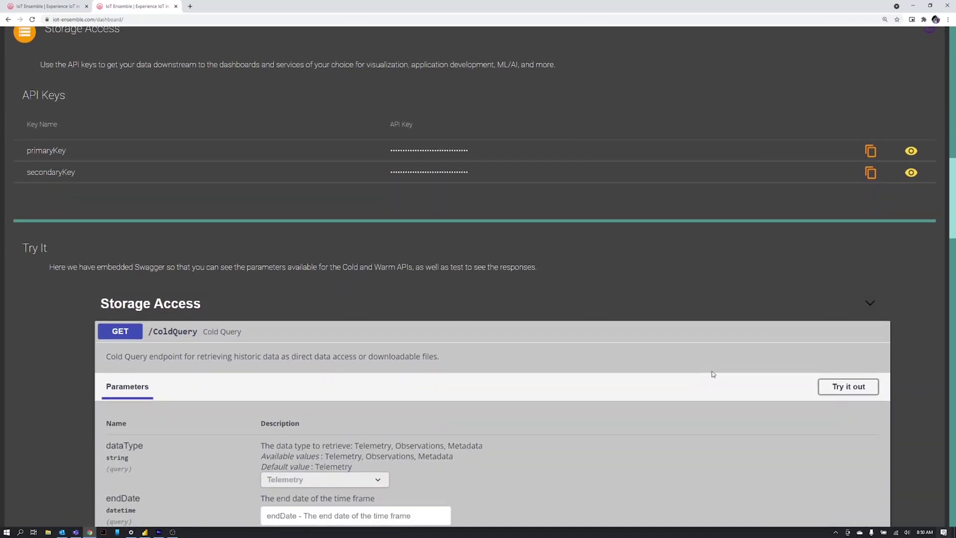
left_click(828, 394)
Leave includeEmulated set to false and execute the Cold Query request
scroll(699, 386, "down", 4)
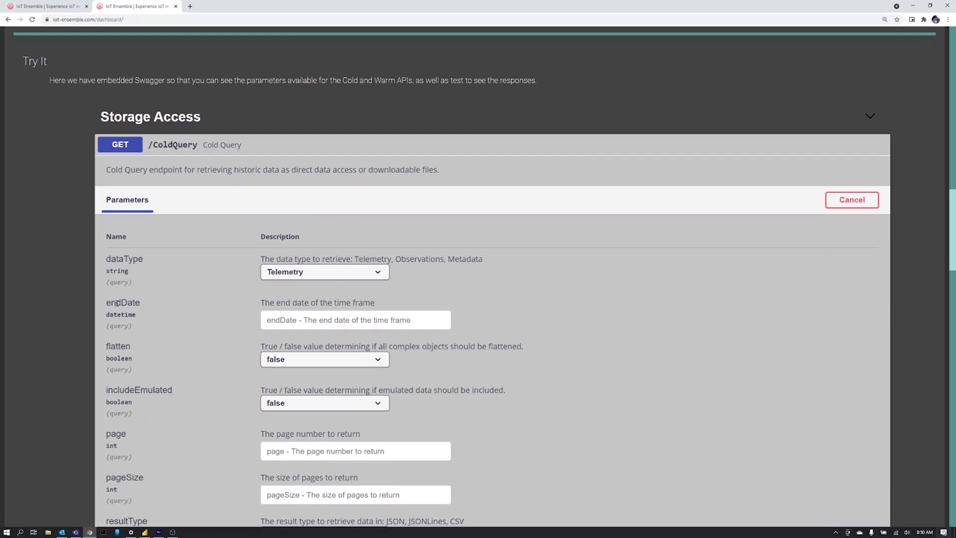
scroll(129, 349, "down", 2)
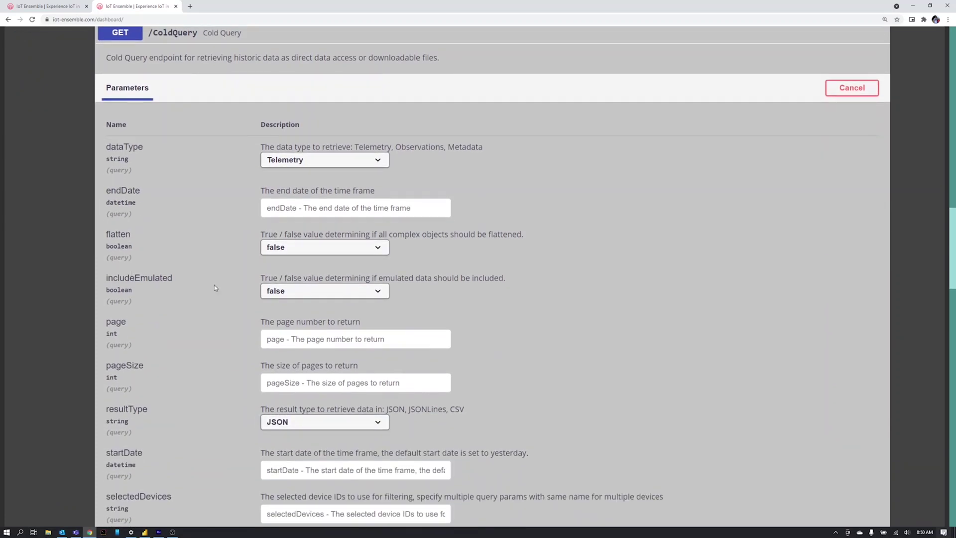
left_click(300, 297)
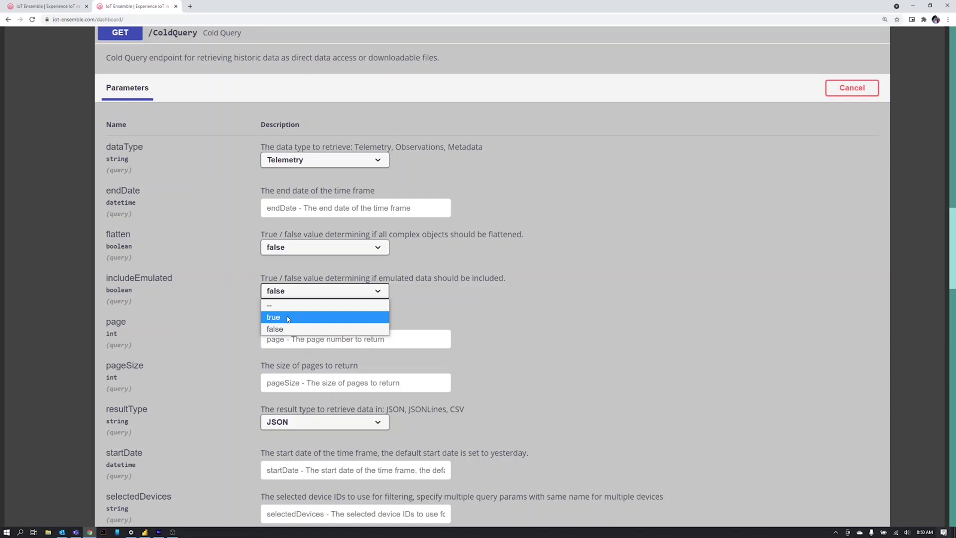
left_click(217, 270)
scroll(226, 304, "down", 2)
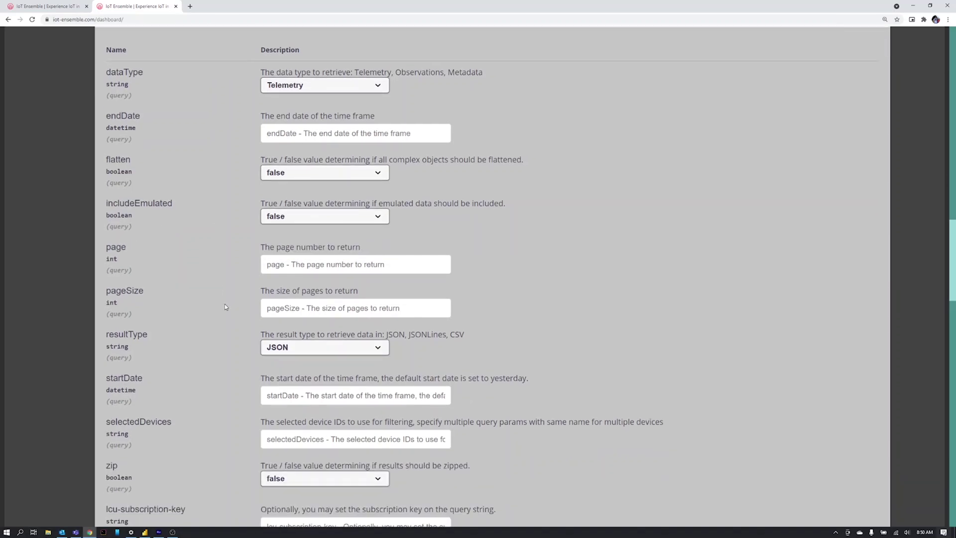
scroll(282, 308, "down", 5)
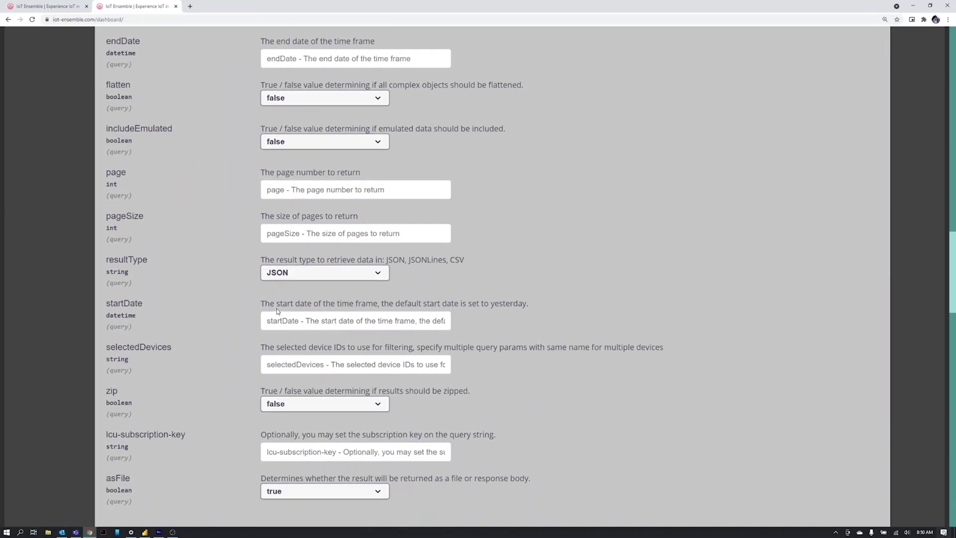
scroll(280, 310, "down", 1)
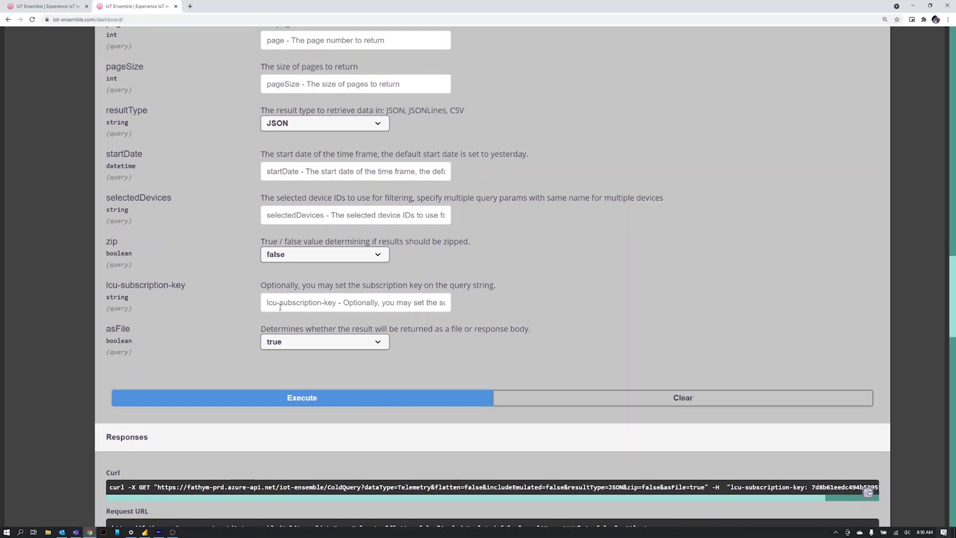
scroll(284, 321, "down", 1)
left_click(306, 355)
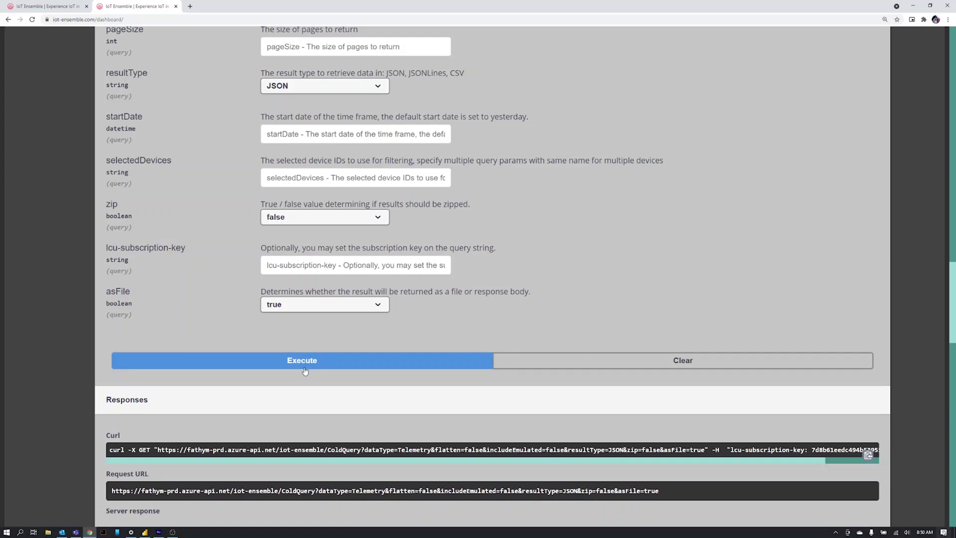
Select the full Request URL of the code-200 Cold Query response and copy it
scroll(294, 371, "down", 1)
scroll(352, 390, "down", 3)
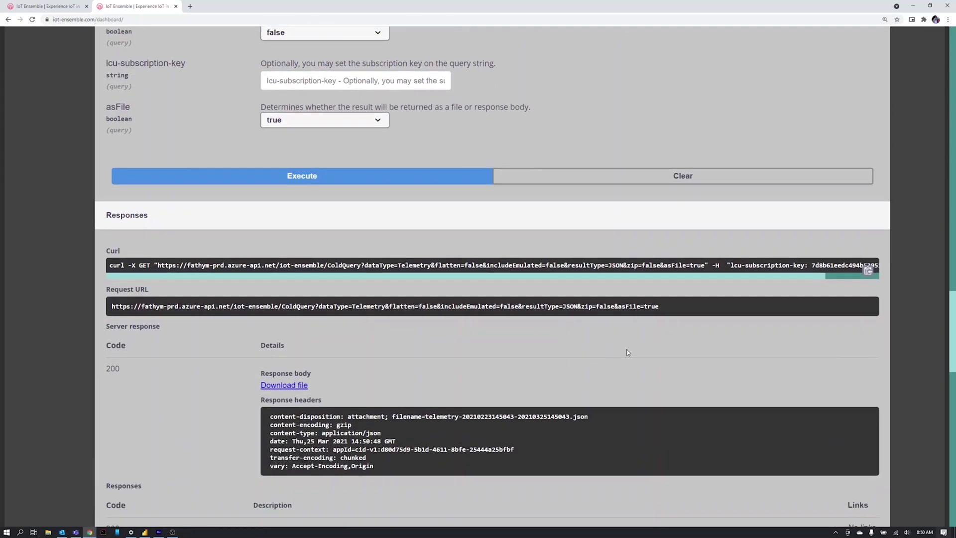
left_click_drag(672, 308, 108, 302)
right_click(126, 305)
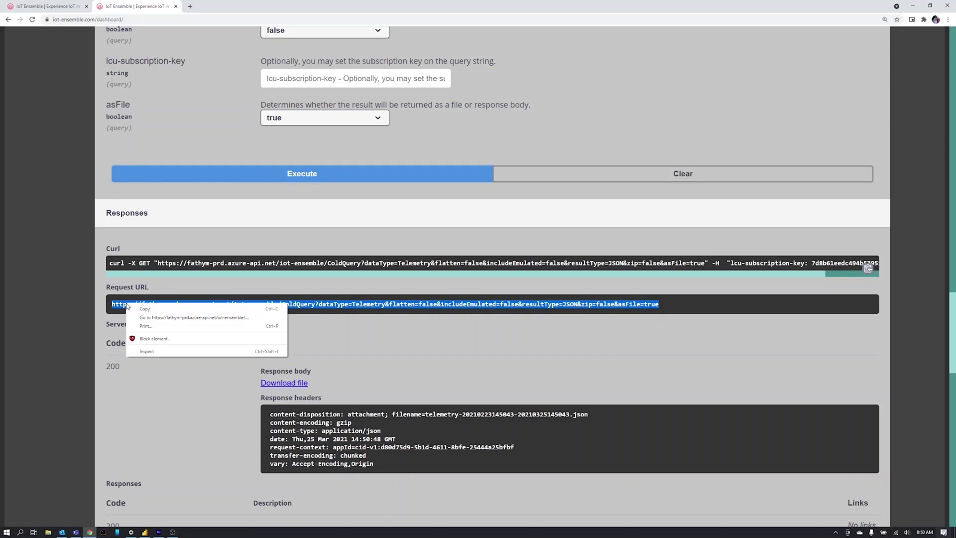
left_click(144, 309)
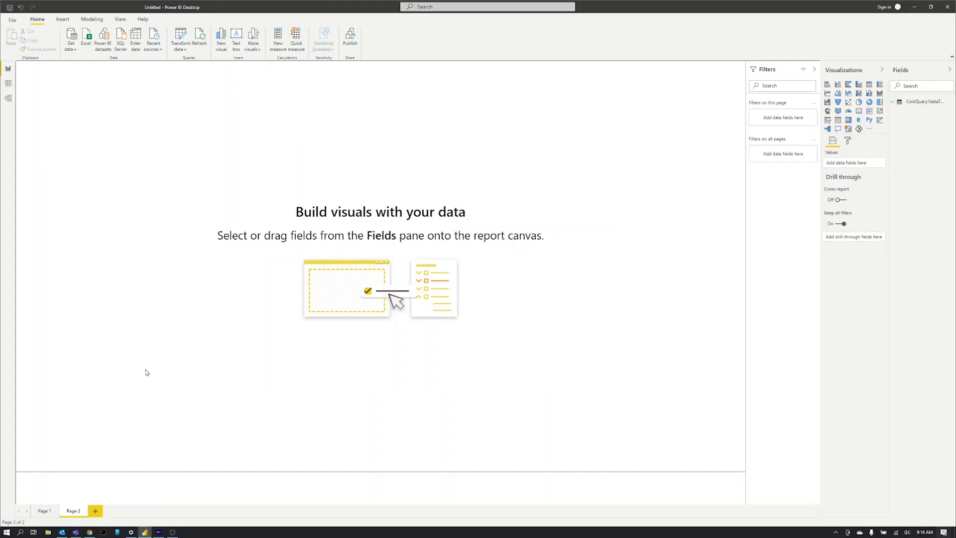
Start an Advanced web data source with the Cold Query URL pasted as the first URL part
left_click(72, 46)
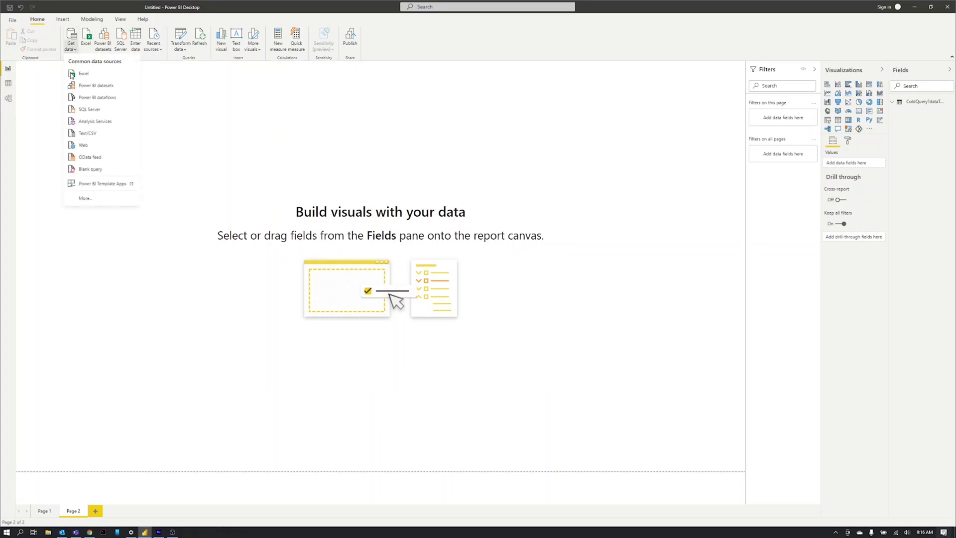
left_click(73, 149)
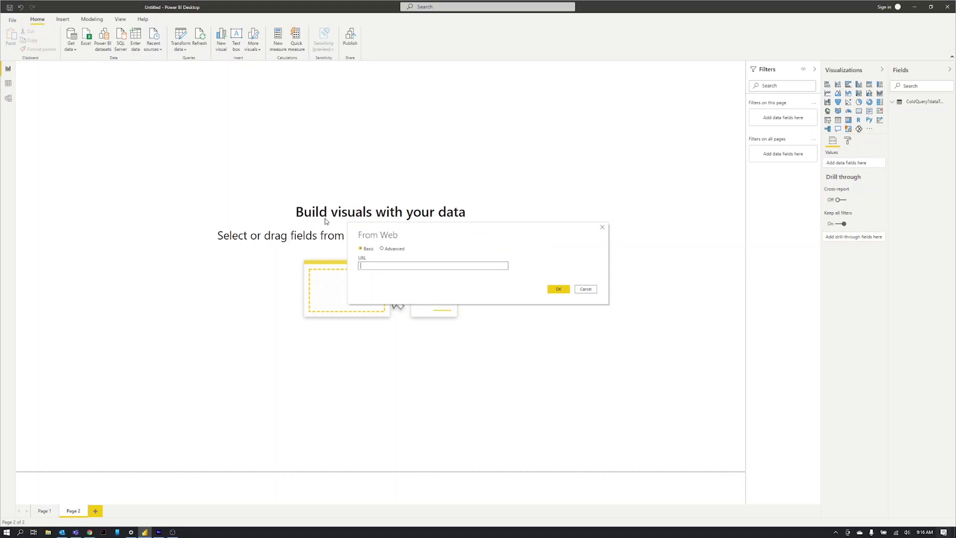
left_click(382, 248)
left_click(377, 266)
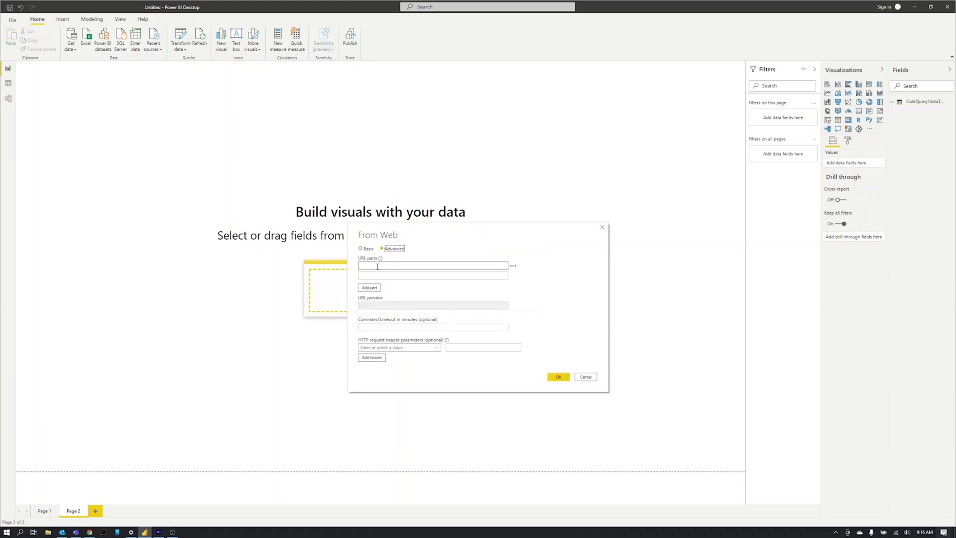
key("ctrl+v")
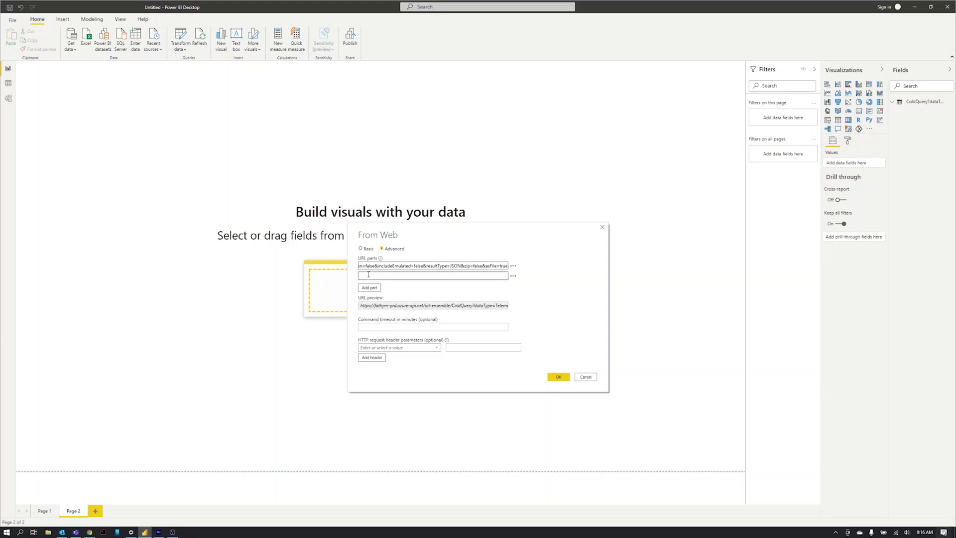
left_click(90, 532)
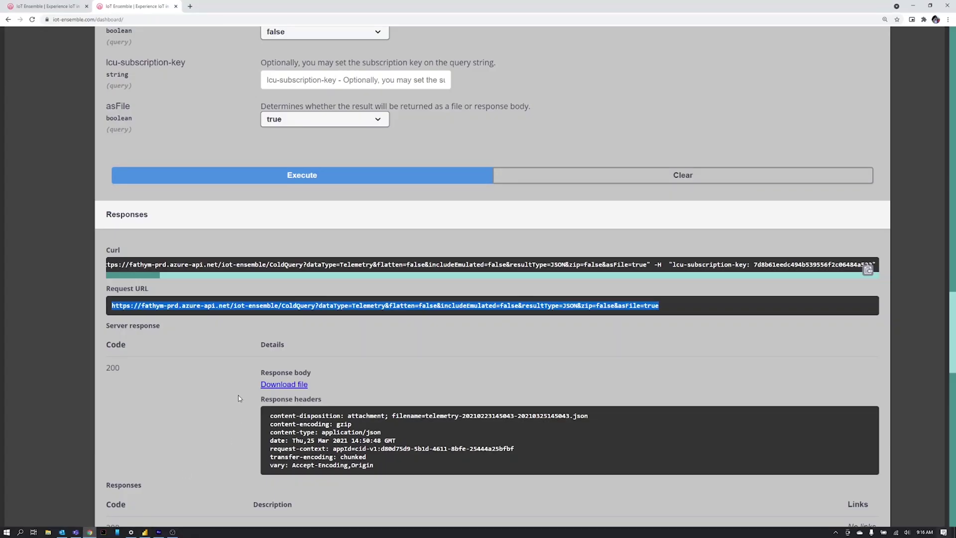
Mask the primaryKey again and copy the primary API key to the clipboard
scroll(235, 387, "up", 7)
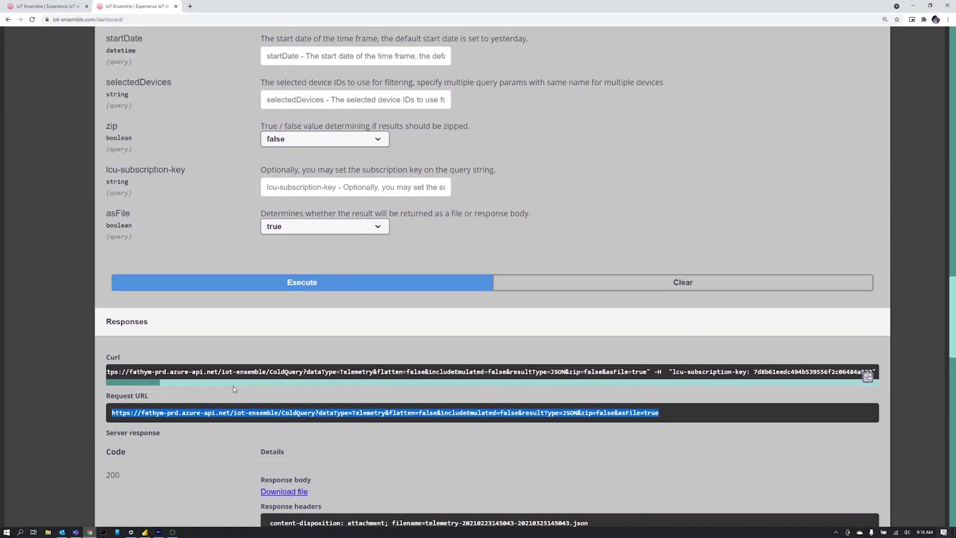
scroll(233, 388, "up", 11)
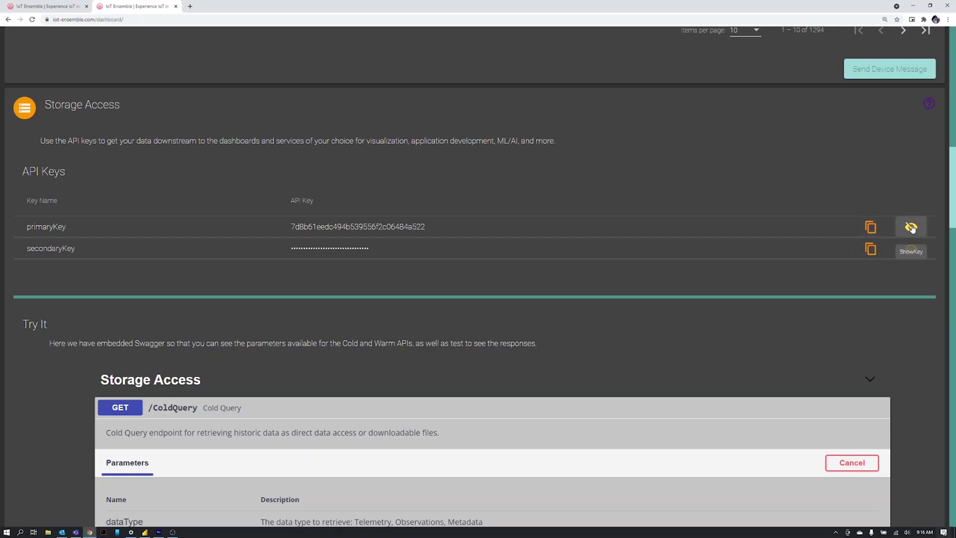
left_click(899, 229)
left_click(870, 227)
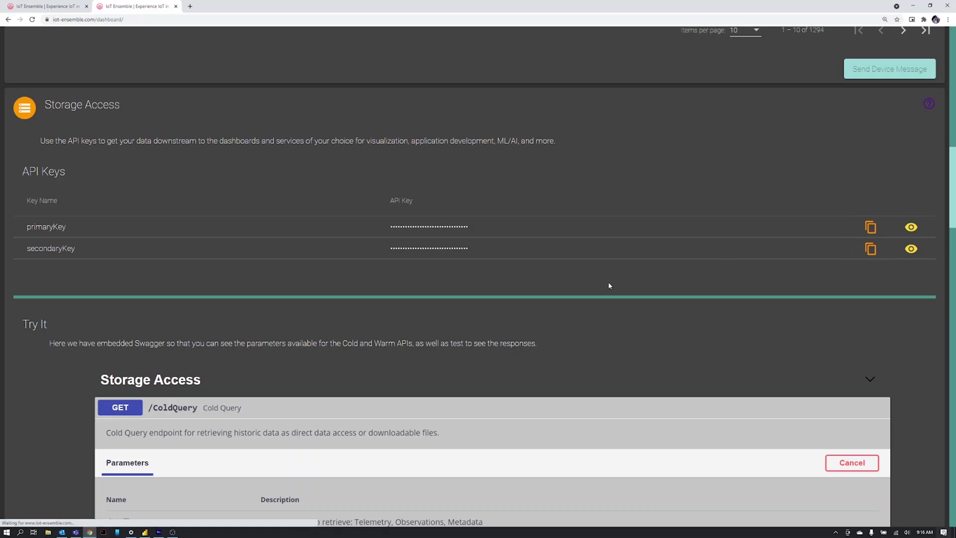
Add an lcu-subscription-key header with the copied API key as its value and send the request
left_click(170, 522)
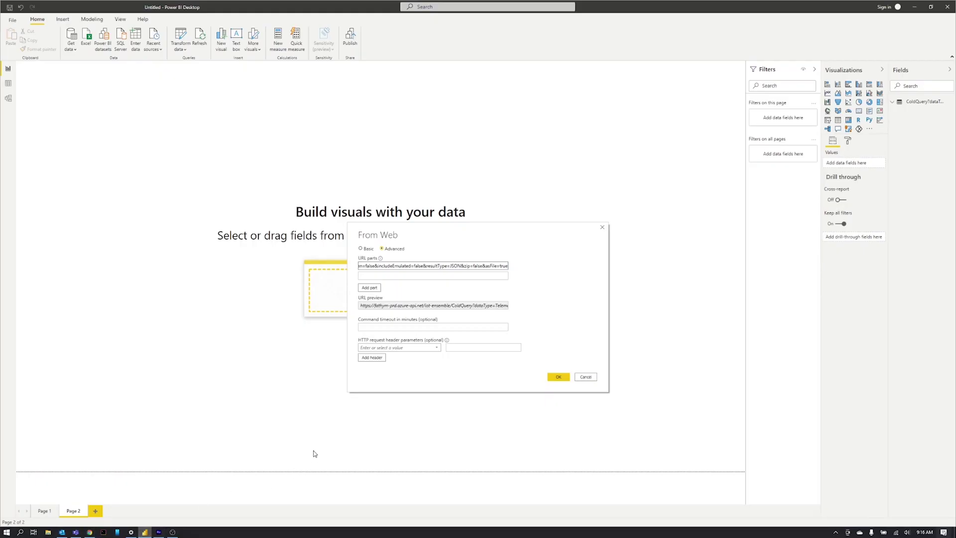
left_click(381, 346)
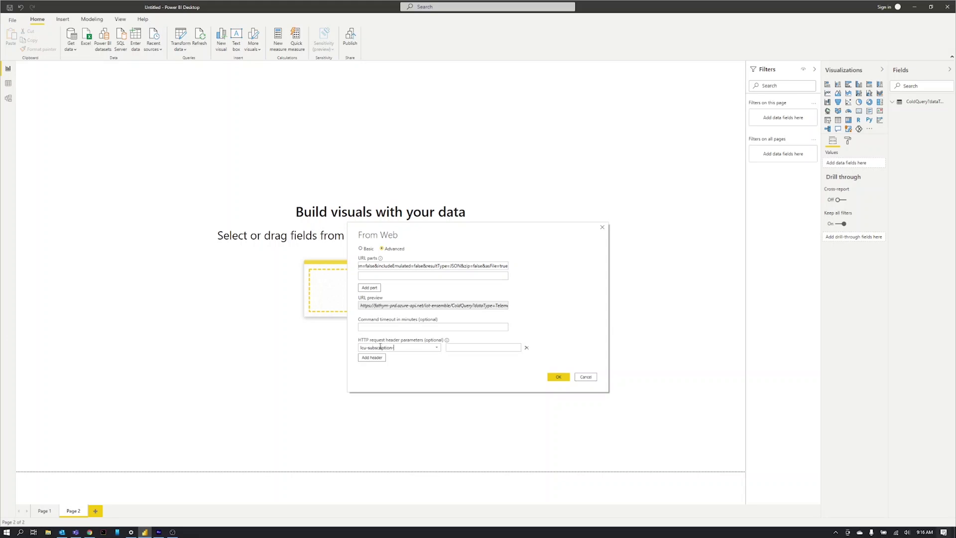
left_click(476, 348)
right_click(472, 348)
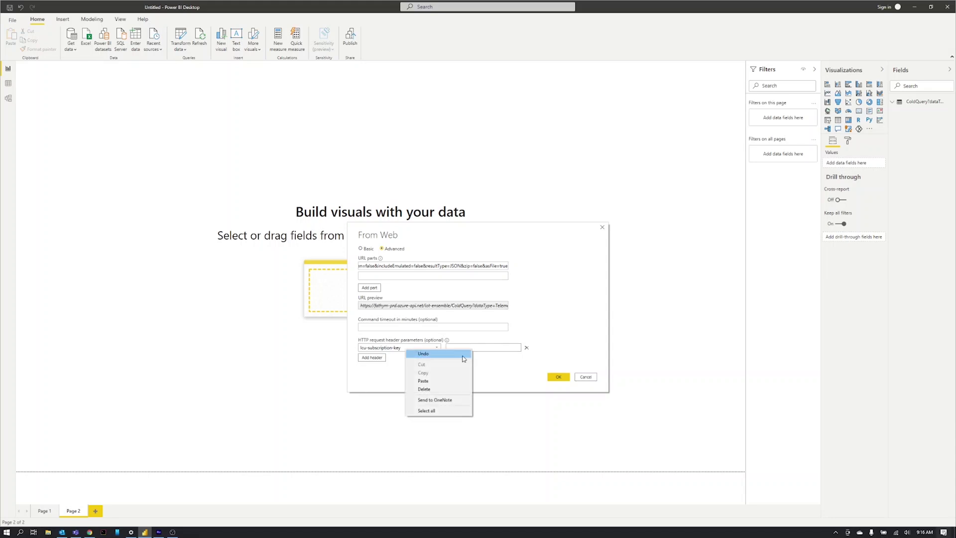
left_click(423, 382)
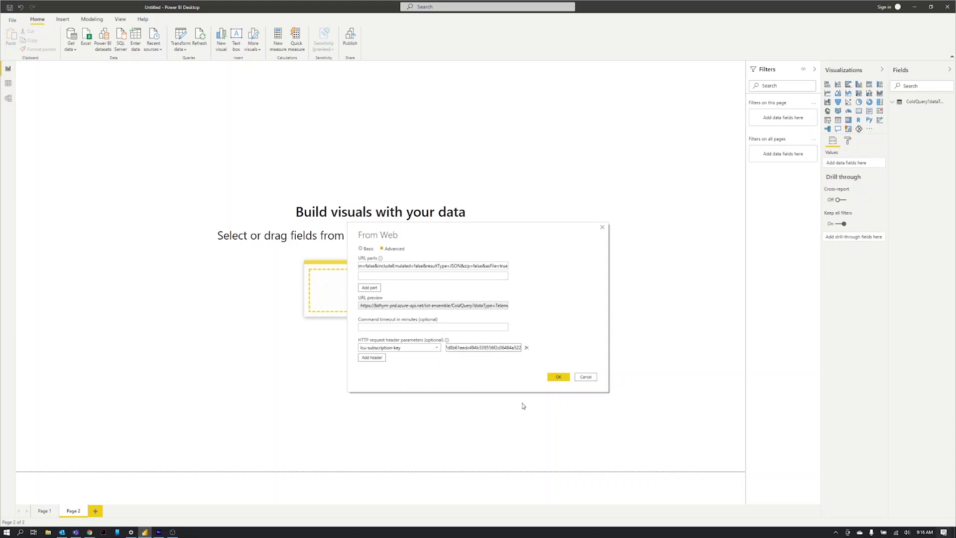
left_click(556, 378)
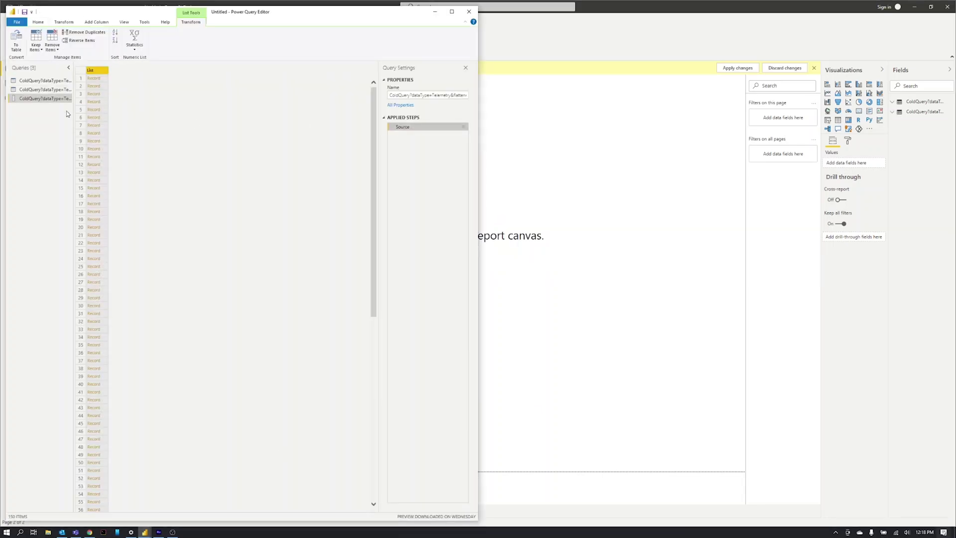
Convert the record list to a table and expand Column1 to only SensorReadings and Timestamp
left_click(15, 40)
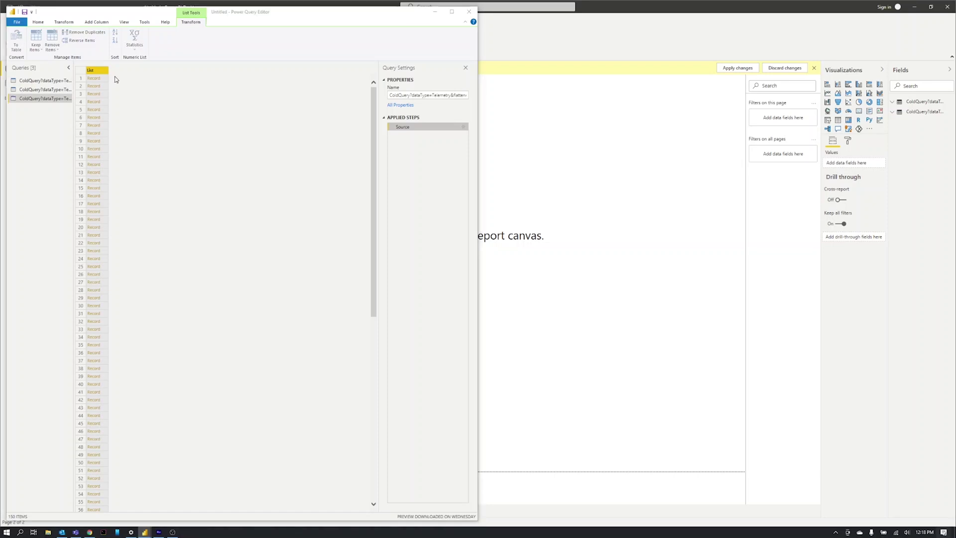
left_click(554, 298)
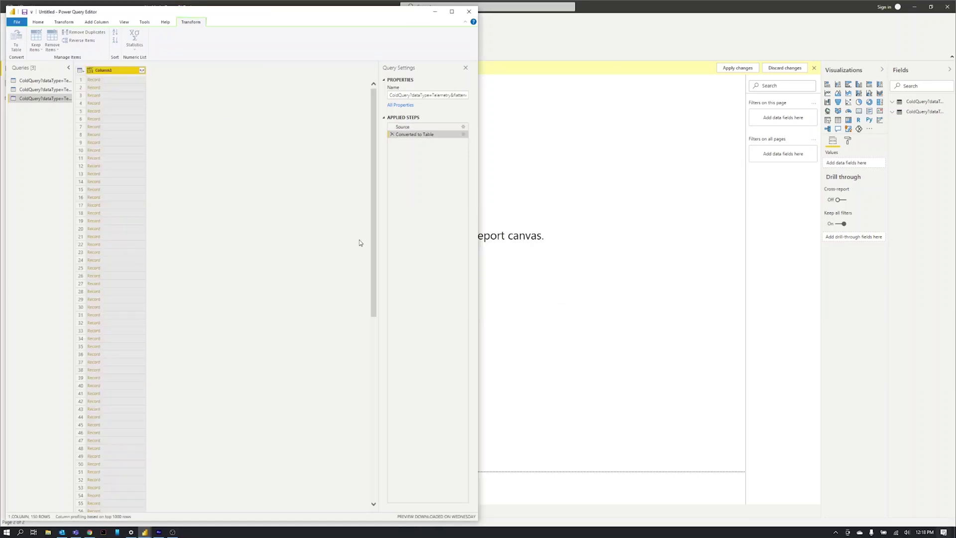
left_click(142, 71)
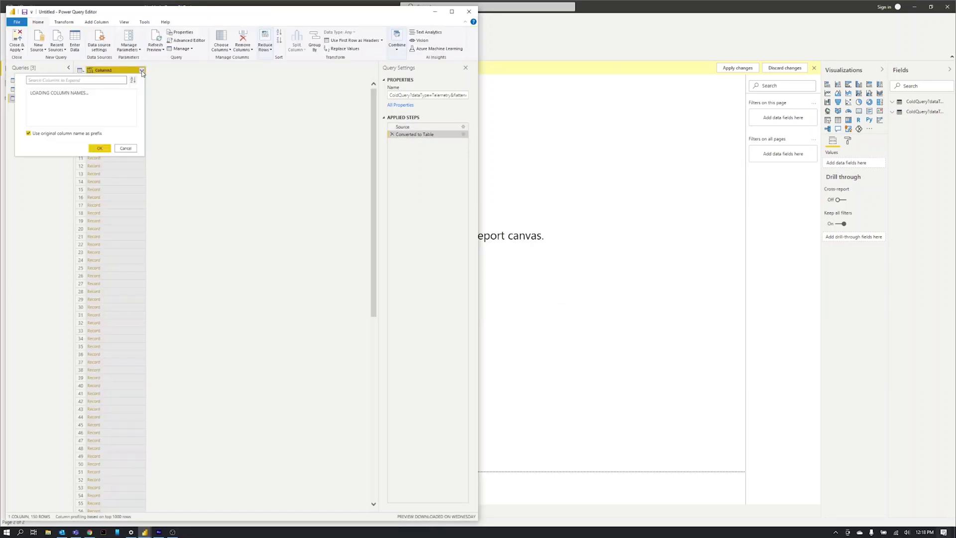
left_click(33, 93)
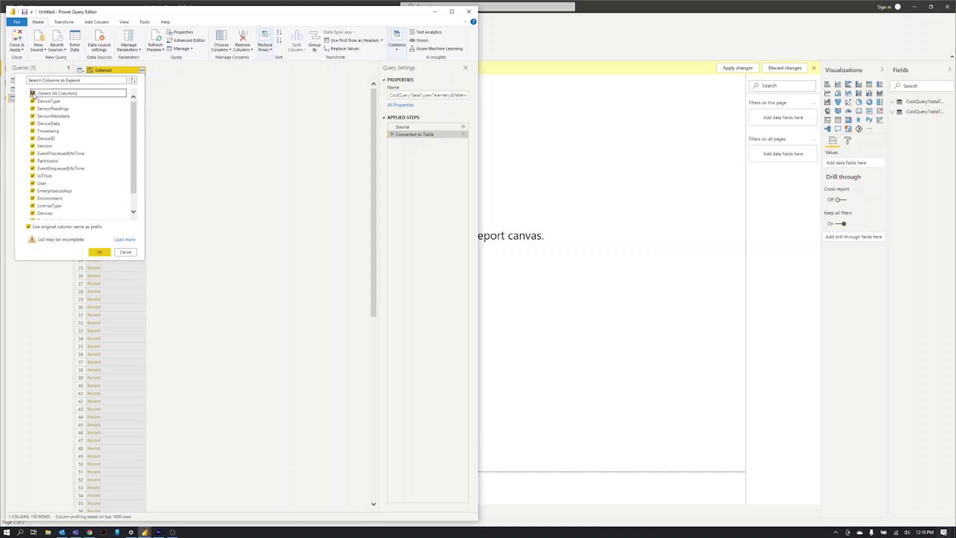
left_click(33, 108)
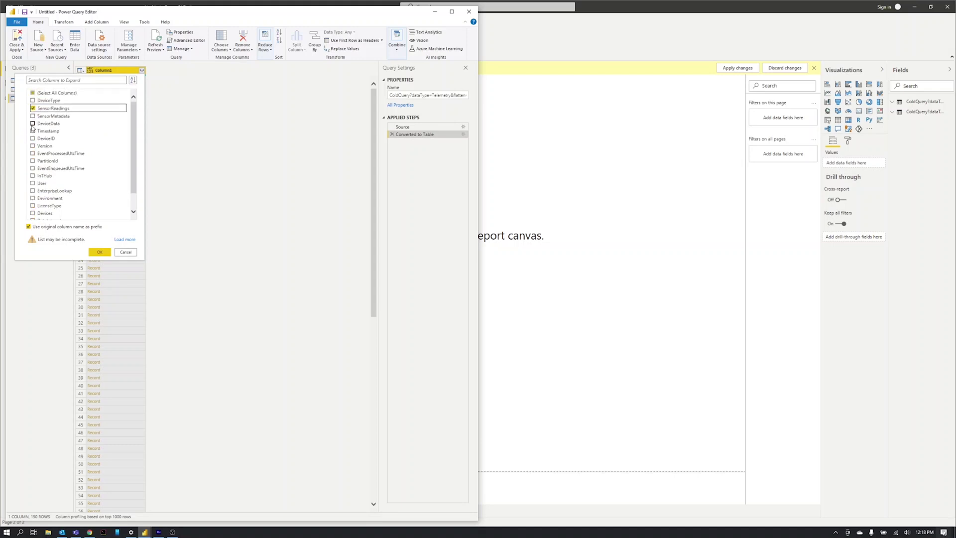
left_click(33, 131)
left_click(100, 252)
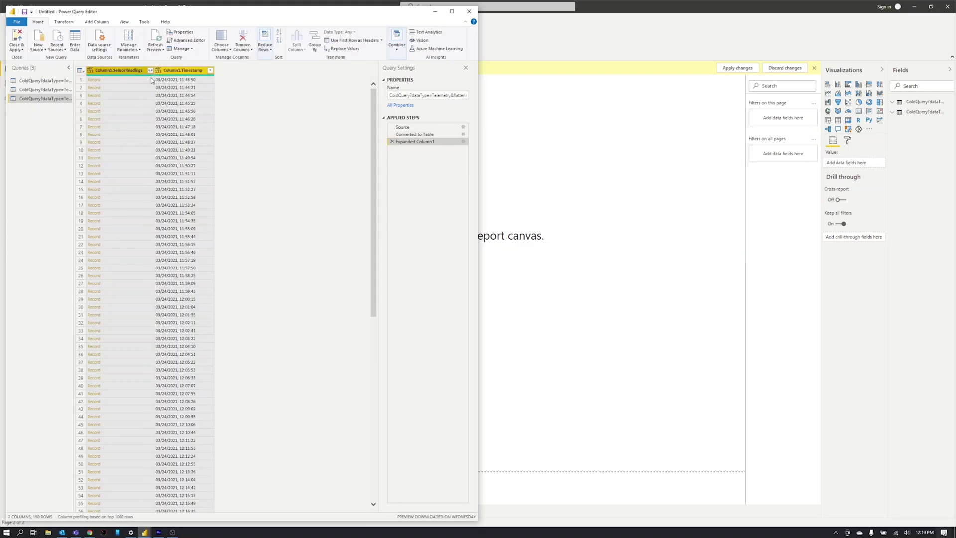
Expand SensorReadings into Humidity and Temperature columns
left_click(150, 70)
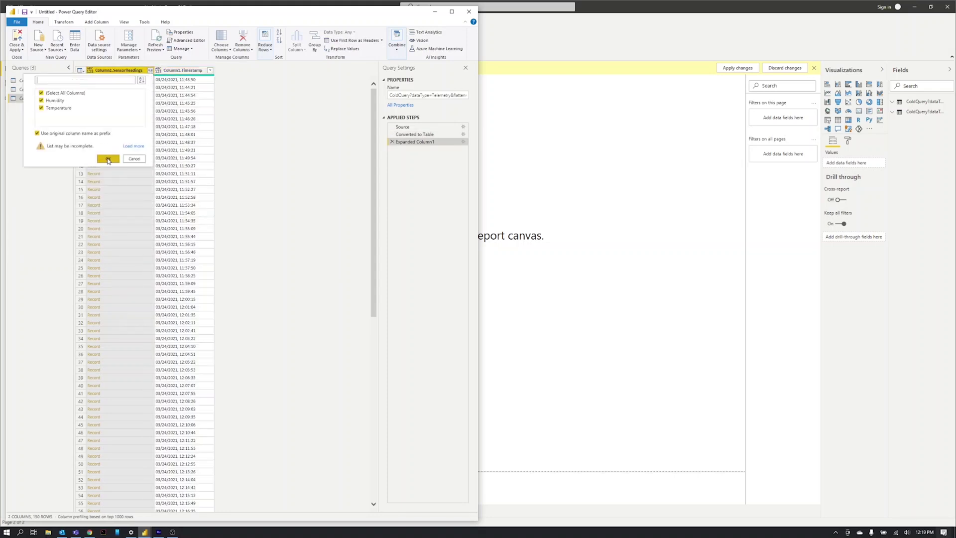
left_click(108, 158)
left_click(283, 71)
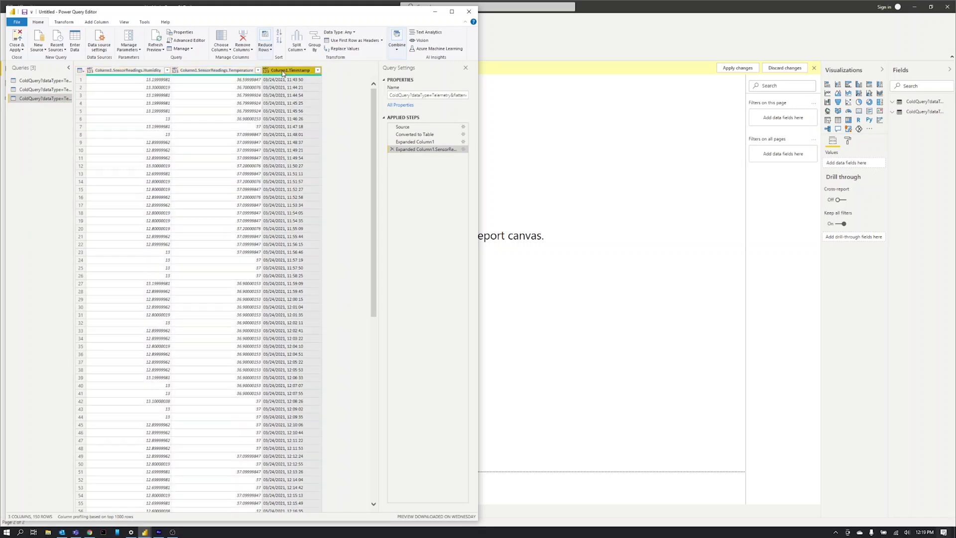
Duplicate Column1.Timestamp, parse the original as time and the copy as date
left_click(64, 21)
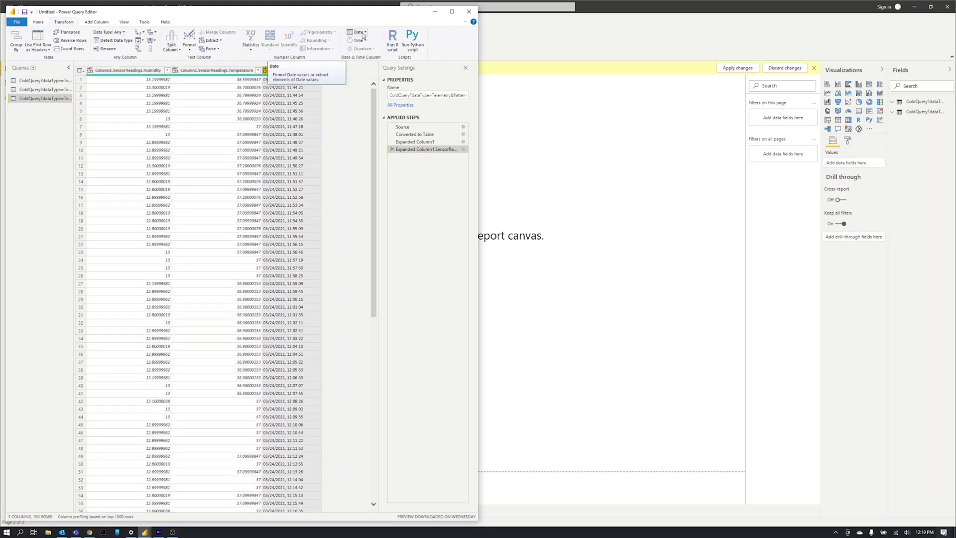
right_click(282, 71)
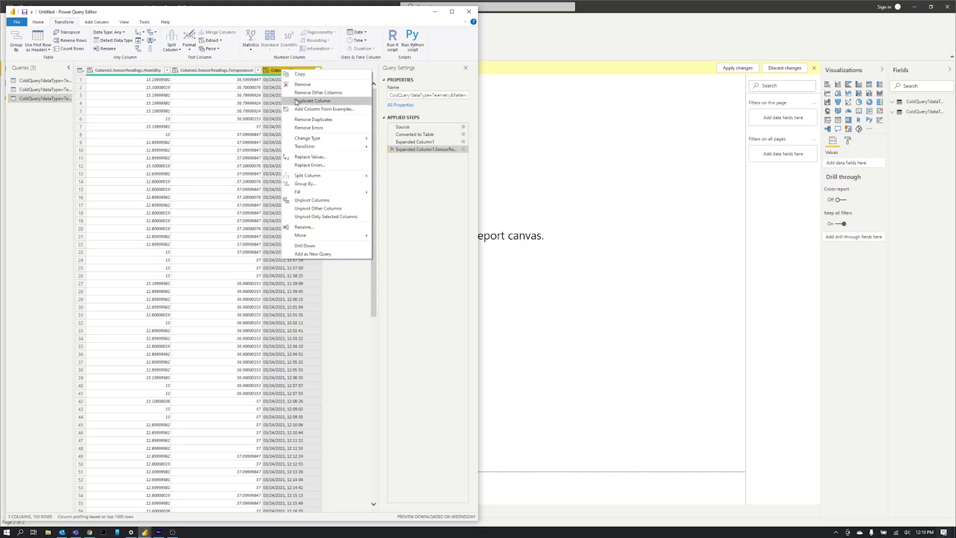
left_click(312, 101)
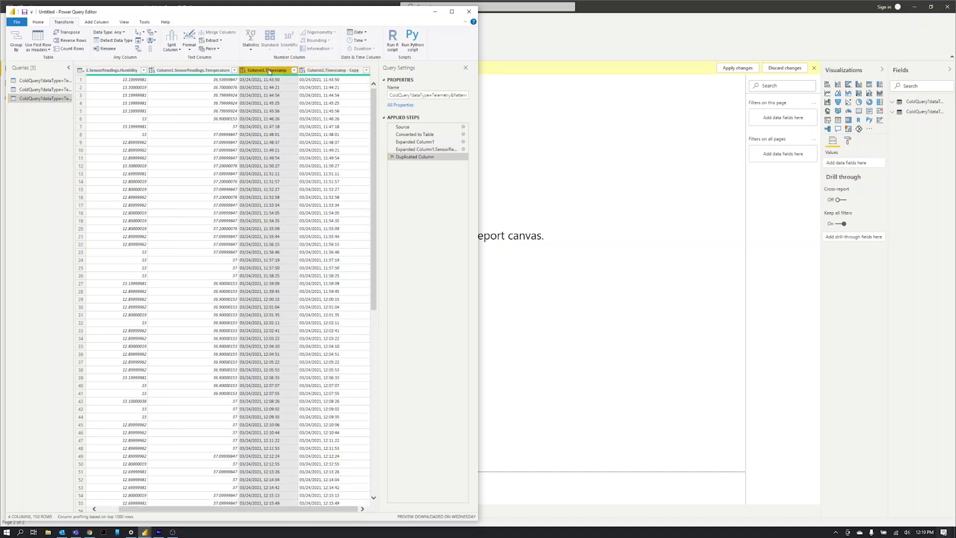
left_click(362, 40)
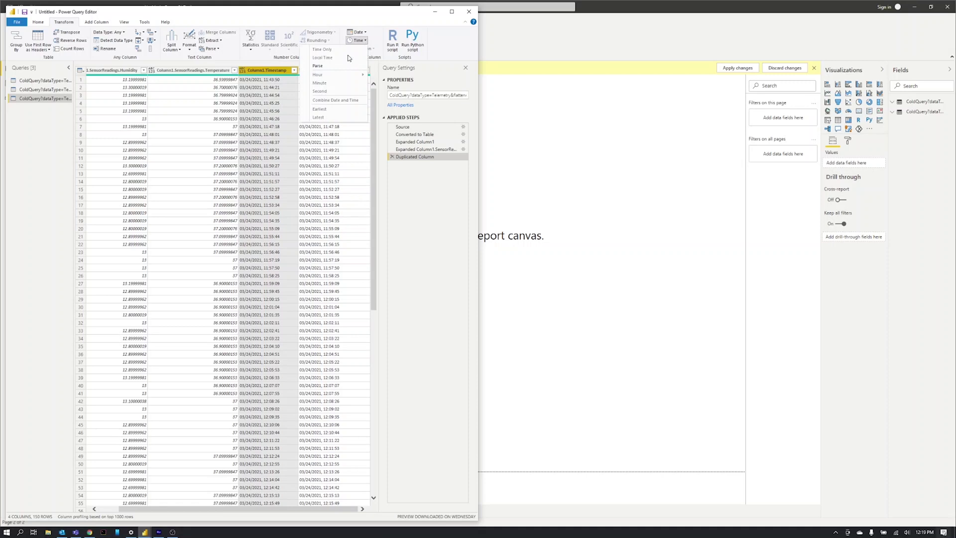
left_click(316, 81)
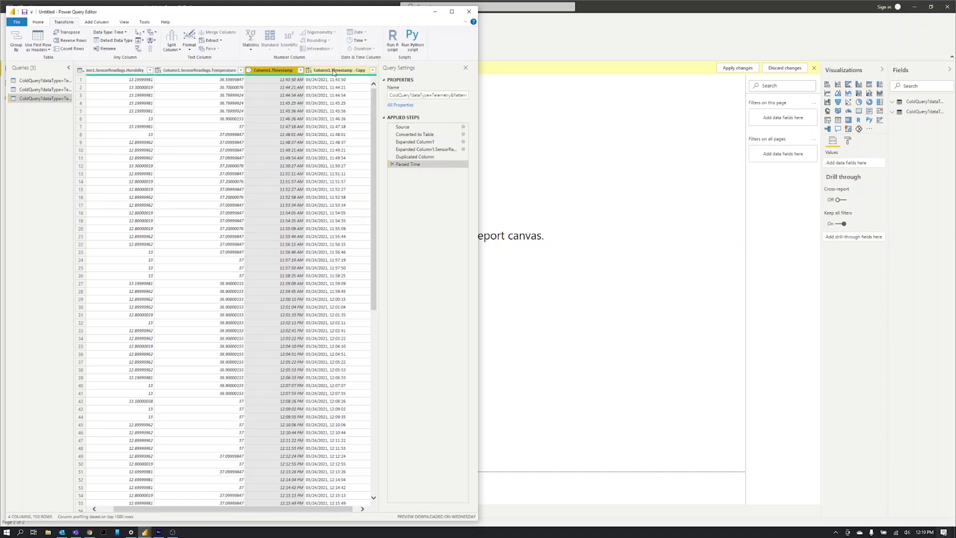
left_click(333, 70)
left_click(357, 32)
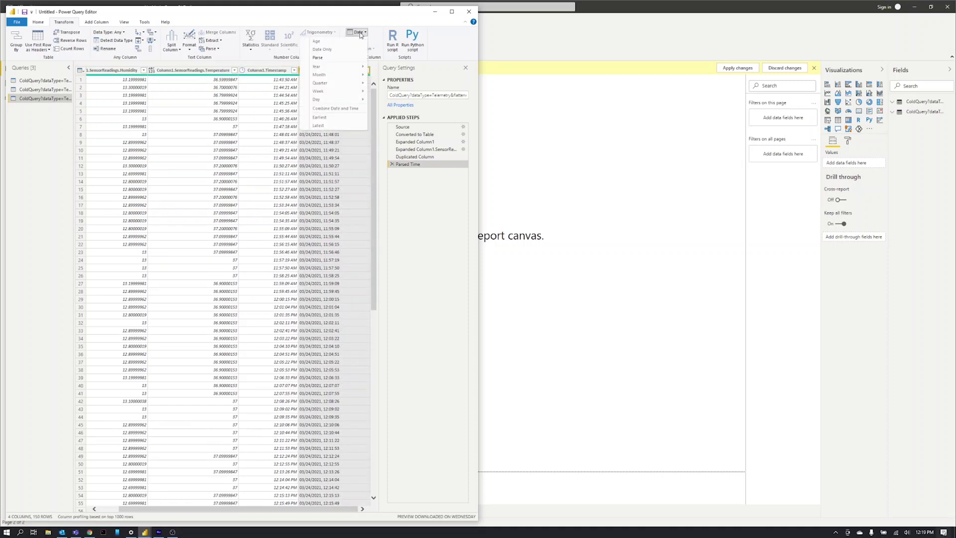
left_click(333, 58)
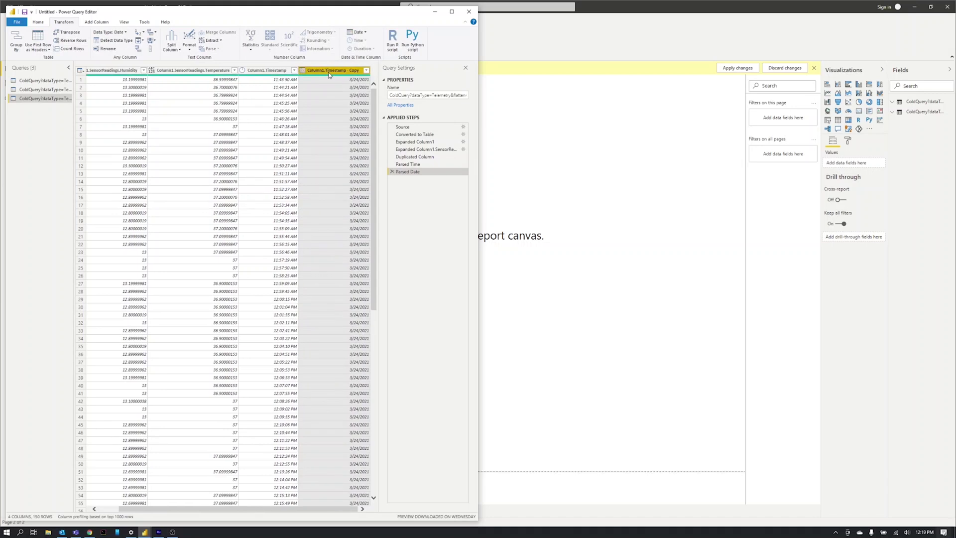
Change the Humidity and Temperature column types to Decimal Number
left_click(126, 71)
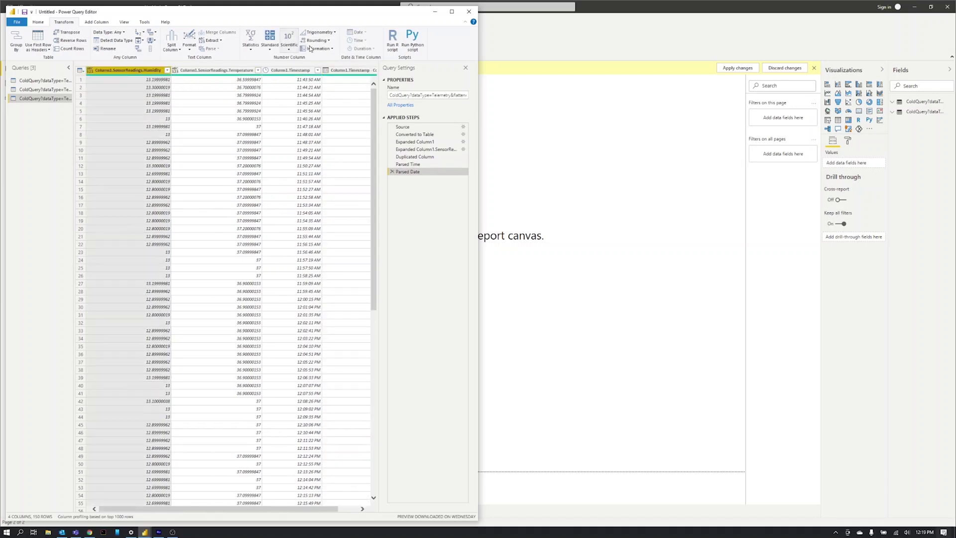
left_click(123, 33)
left_click(83, 57)
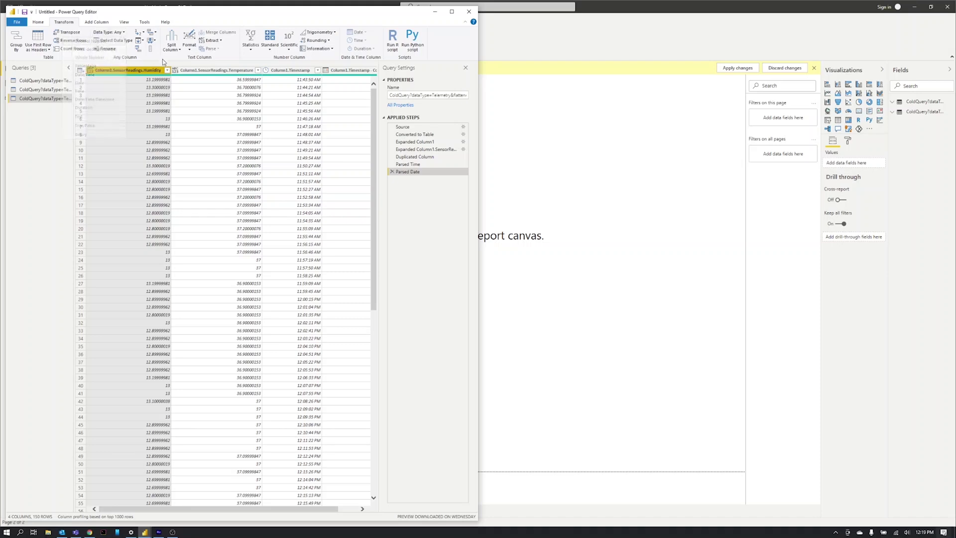
left_click(190, 74)
left_click(120, 32)
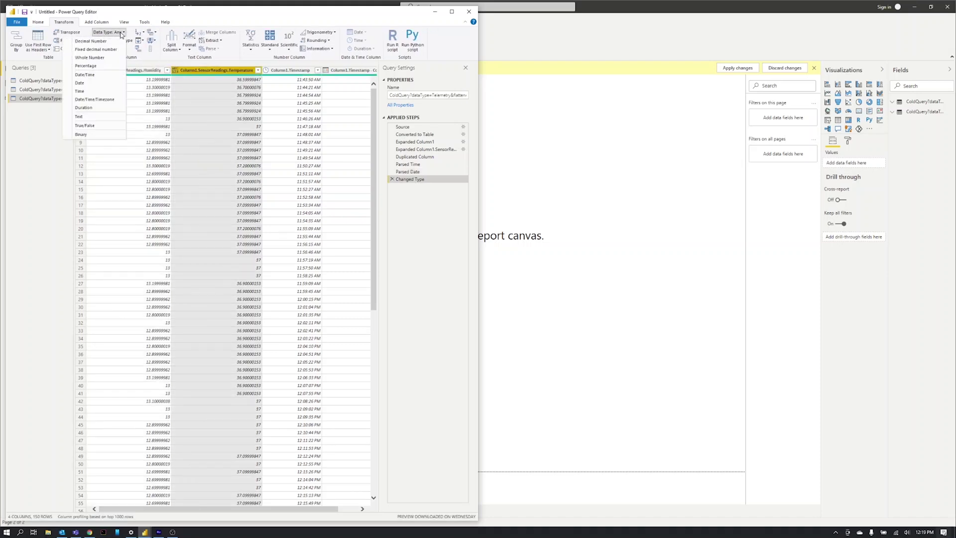
left_click(104, 42)
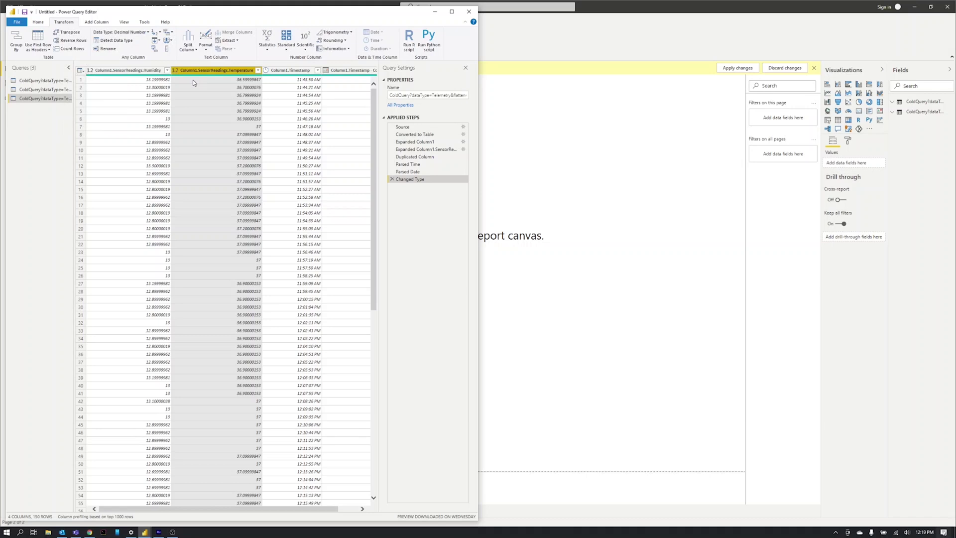
left_click(38, 22)
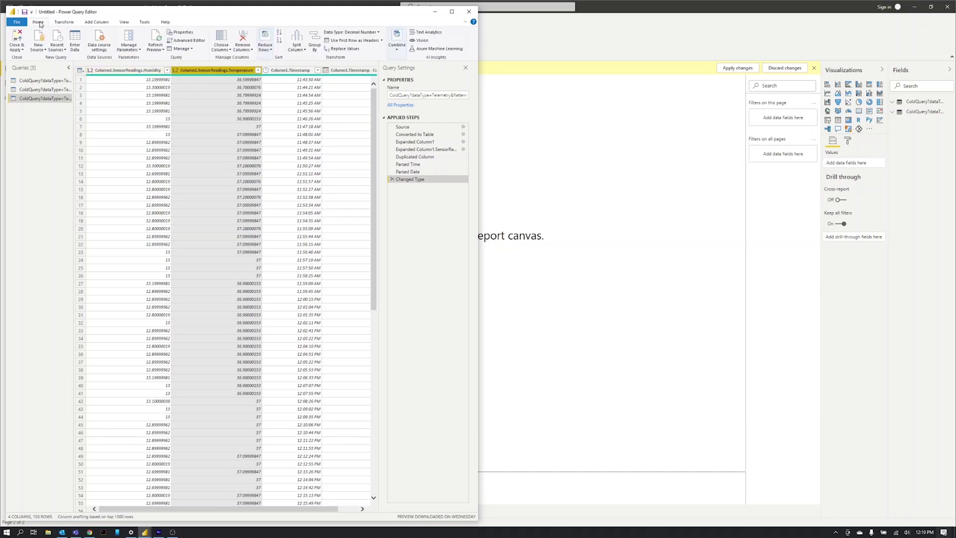
Apply the query, then add a widened area chart of Humidity by Column1.Timestamp - Copy, moved down
left_click(18, 42)
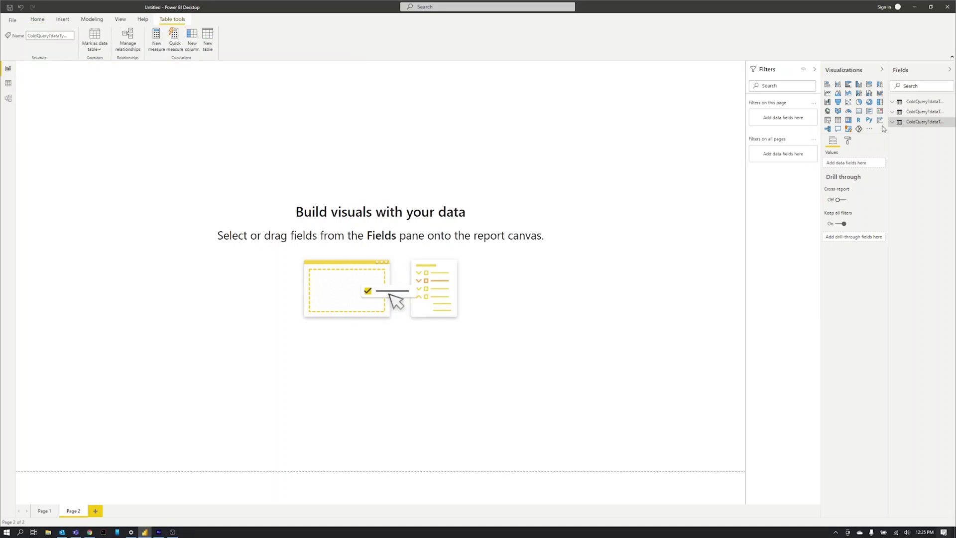
left_click(893, 122)
left_click(837, 93)
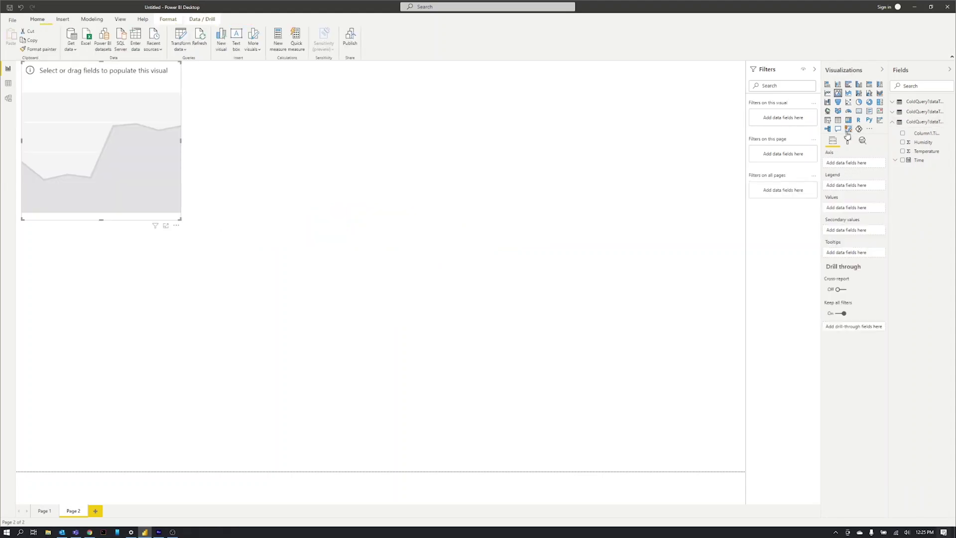
left_click(903, 142)
left_click(903, 133)
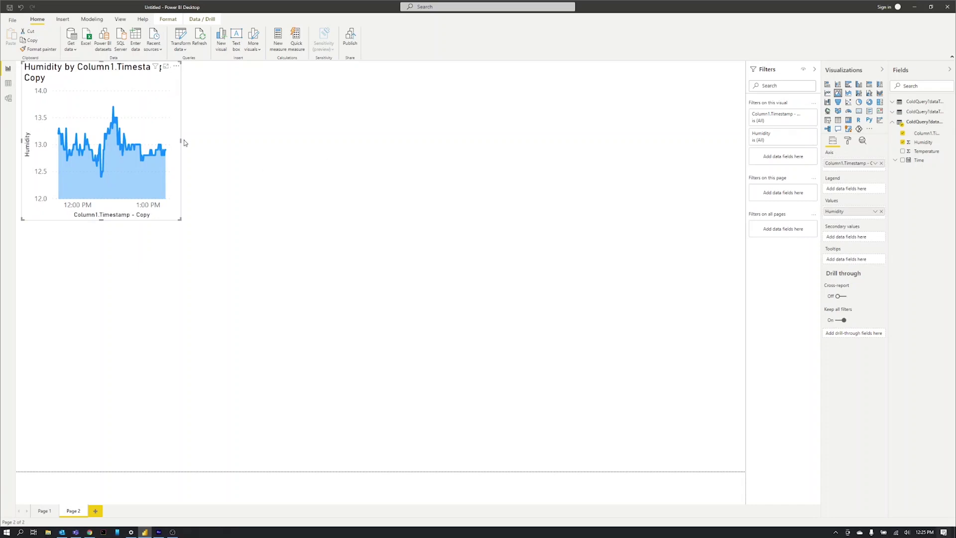
left_click_drag(181, 140, 322, 145)
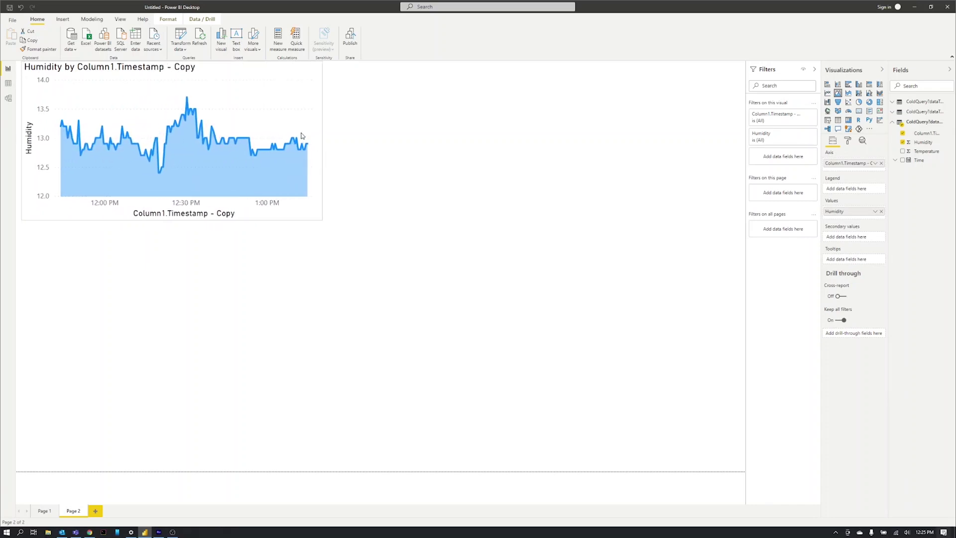
left_click_drag(265, 74, 319, 131)
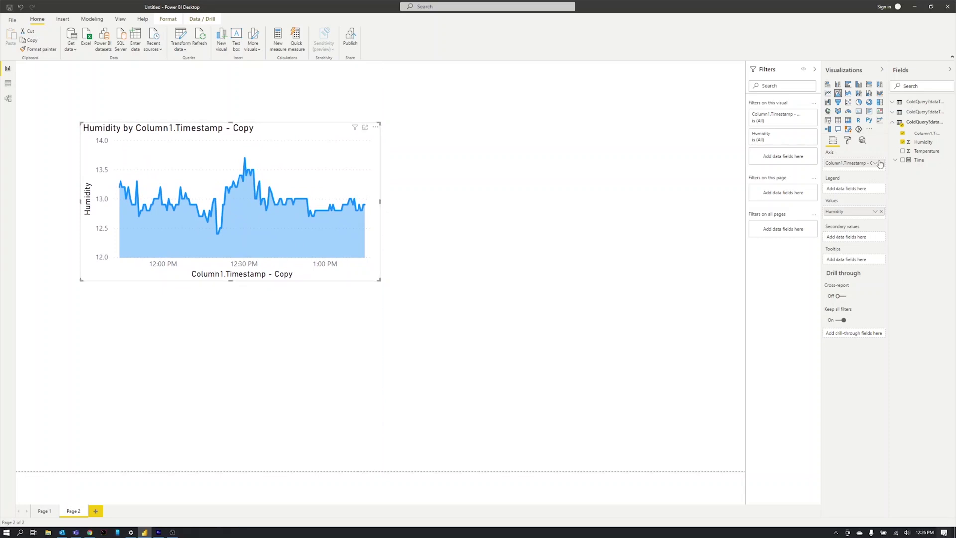
Trim the chart title to 'Humidity' and centre it
left_click(848, 141)
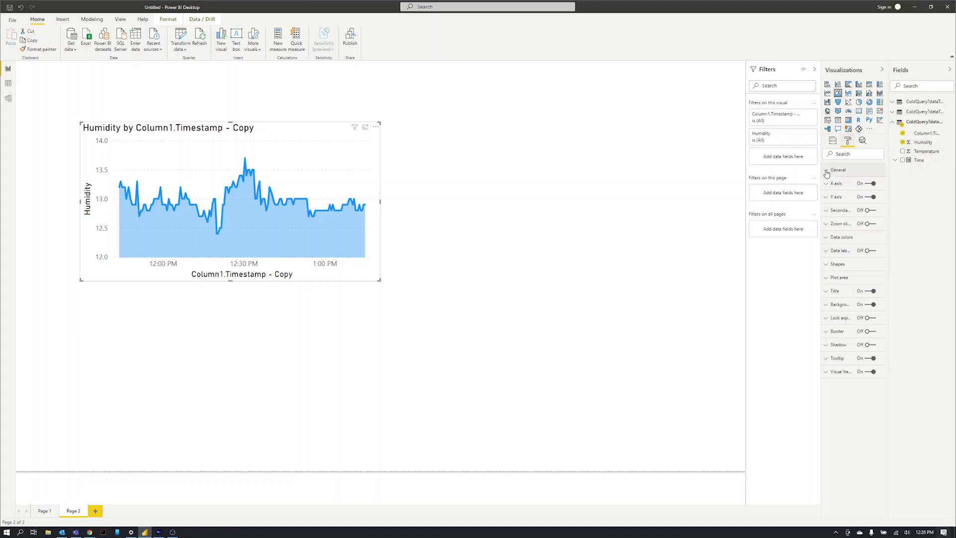
left_click(827, 171)
scroll(842, 206, "down", 1)
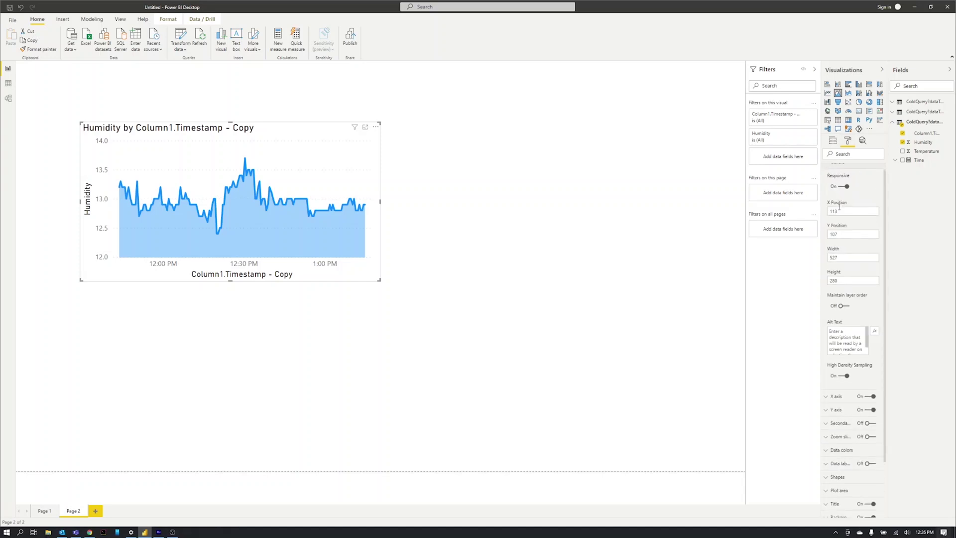
scroll(836, 204, "up", 1)
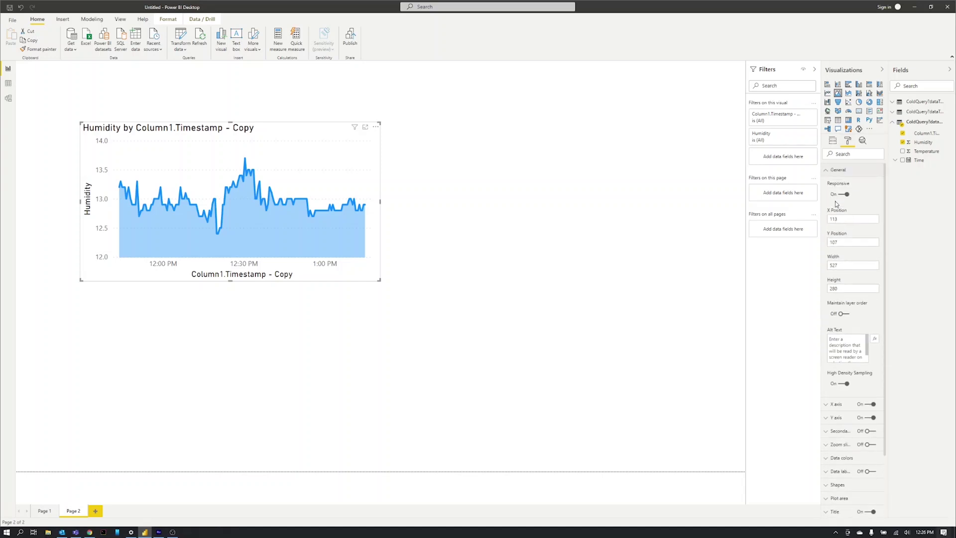
left_click(826, 175)
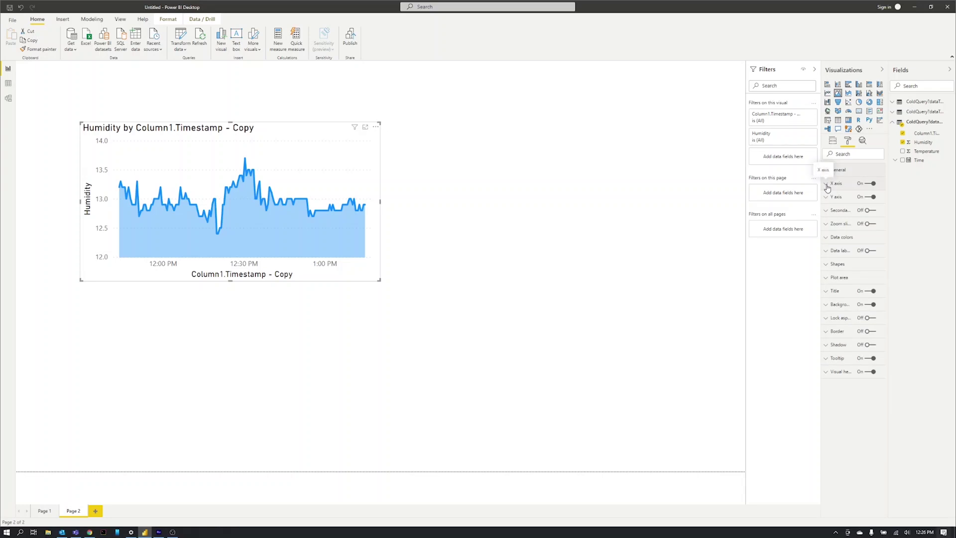
left_click(827, 292)
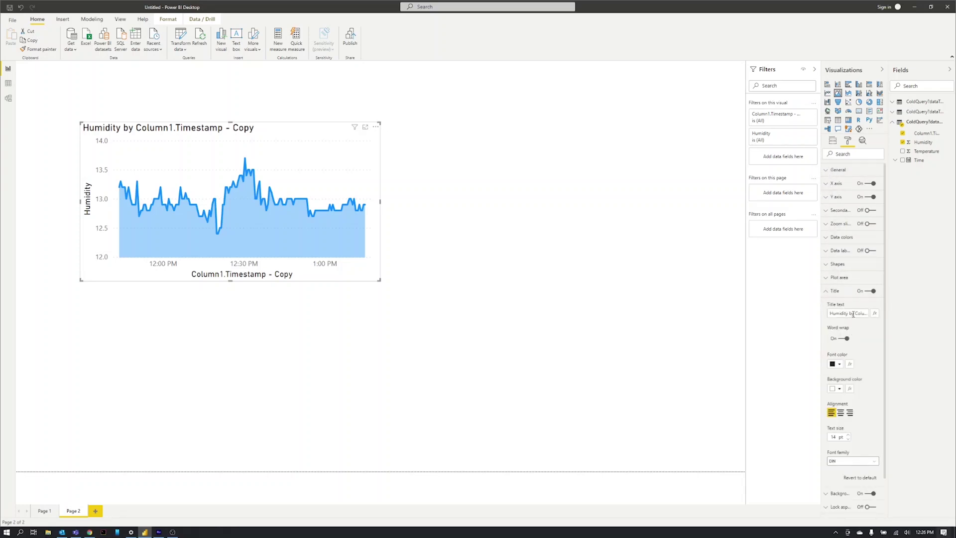
left_click_drag(850, 312, 882, 316)
key("BackSpace")
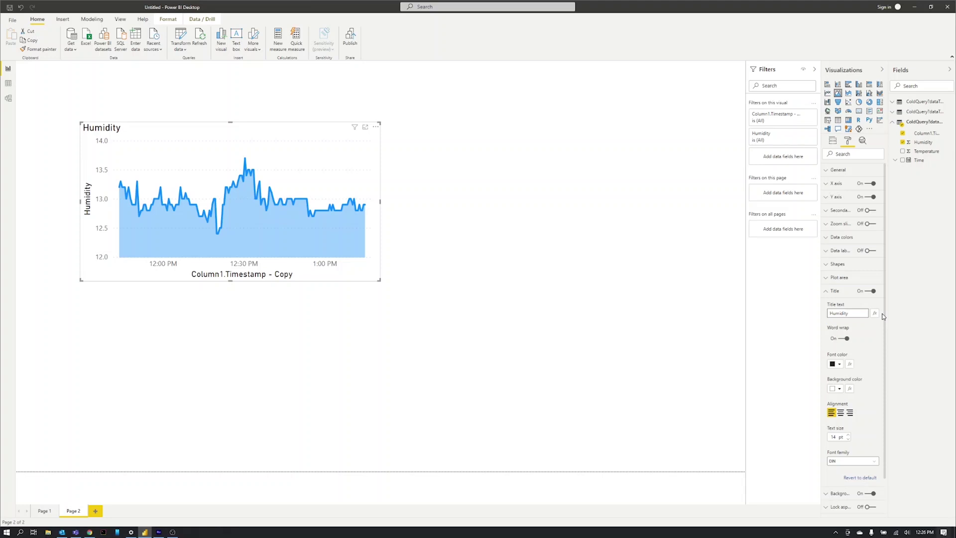
left_click(840, 415)
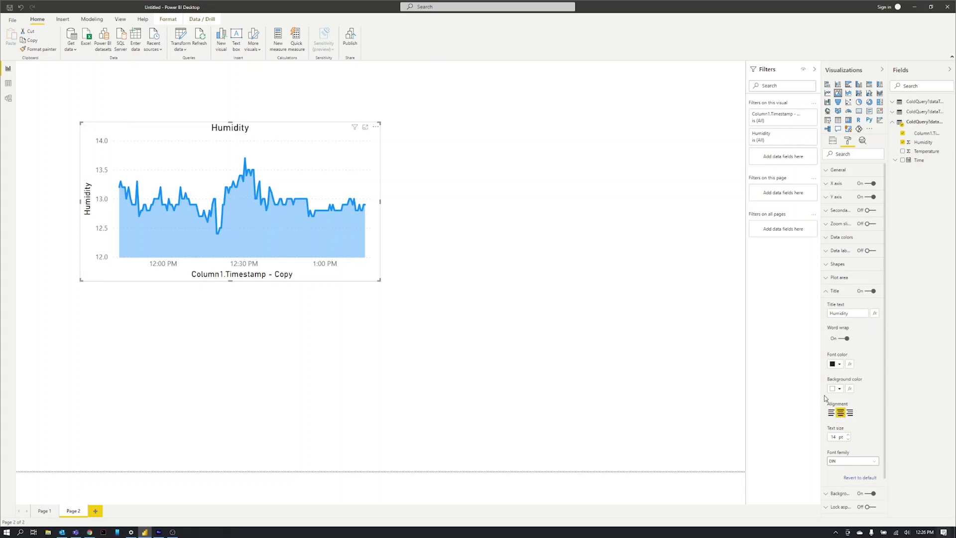
Set the chart's X axis title to 'Time'
left_click(827, 291)
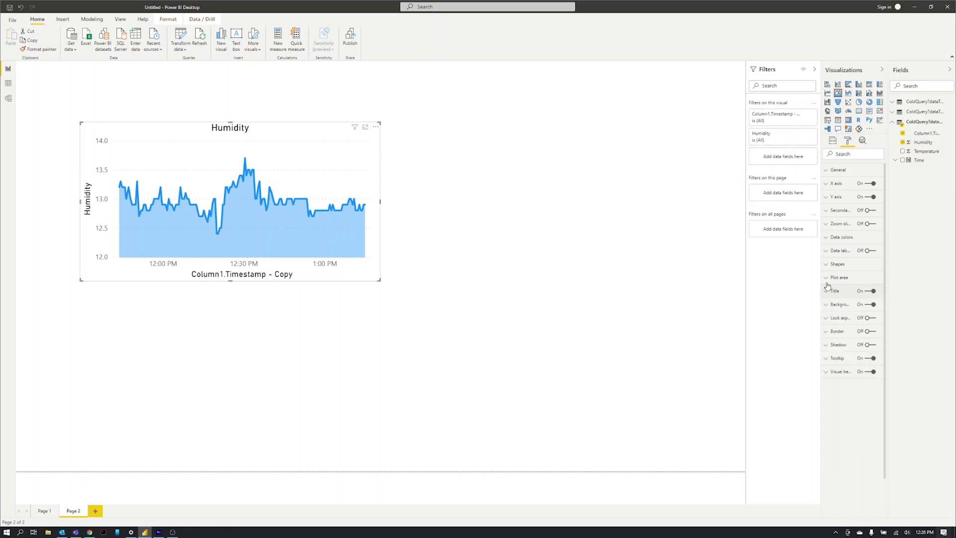
left_click(828, 184)
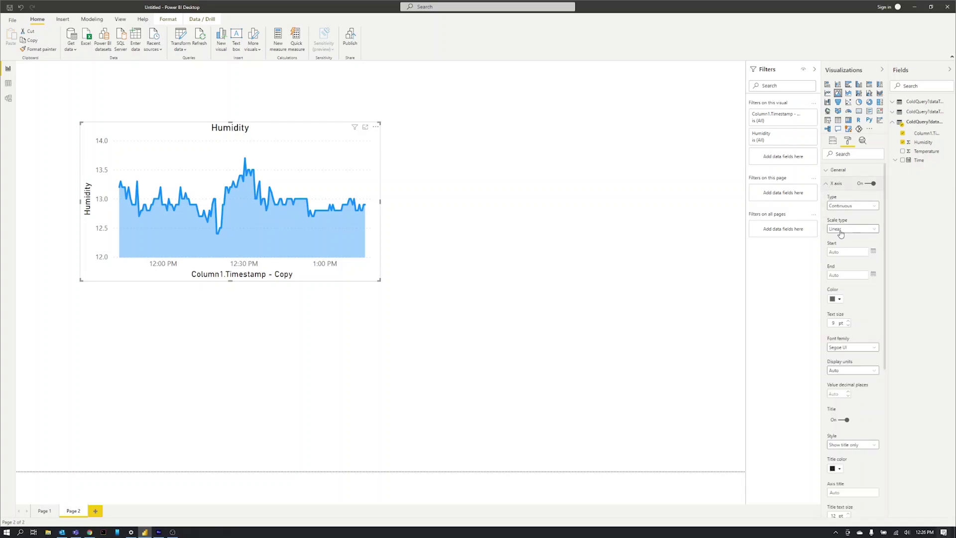
scroll(843, 358, "down", 1)
left_click(844, 416)
Add an area chart of Temperature over Column1.Timestamp - Copy to the right of Humidity
type("Time")
left_click(548, 373)
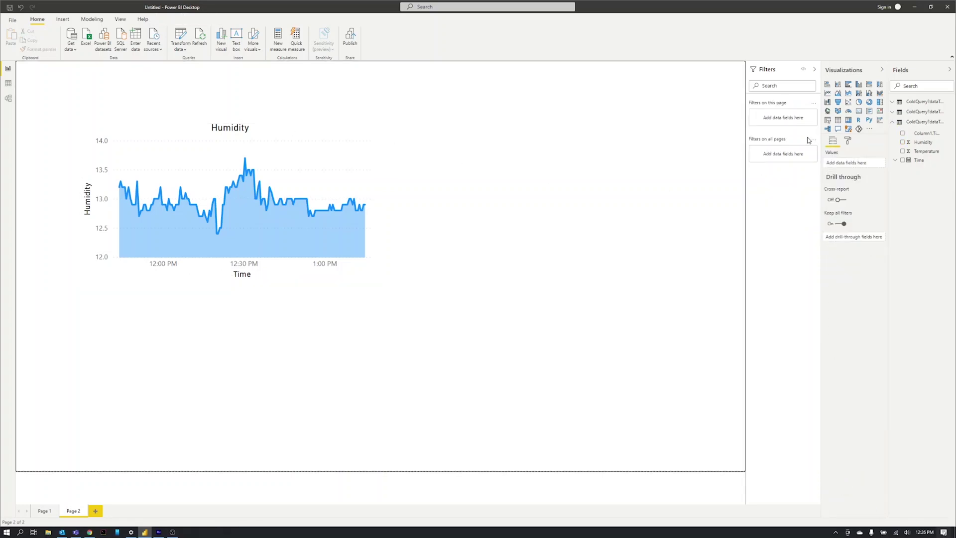
left_click(839, 93)
left_click_drag(311, 338, 648, 165)
left_click(902, 133)
left_click(902, 151)
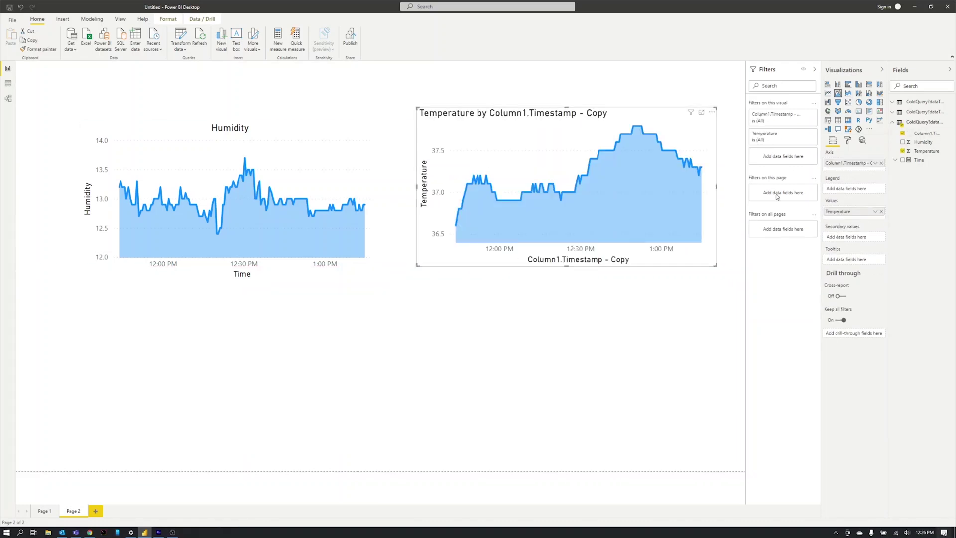
Title the new chart 'Temperature' and set its X axis title to 'Time'
left_click(848, 140)
key("Delete")
left_click(837, 183)
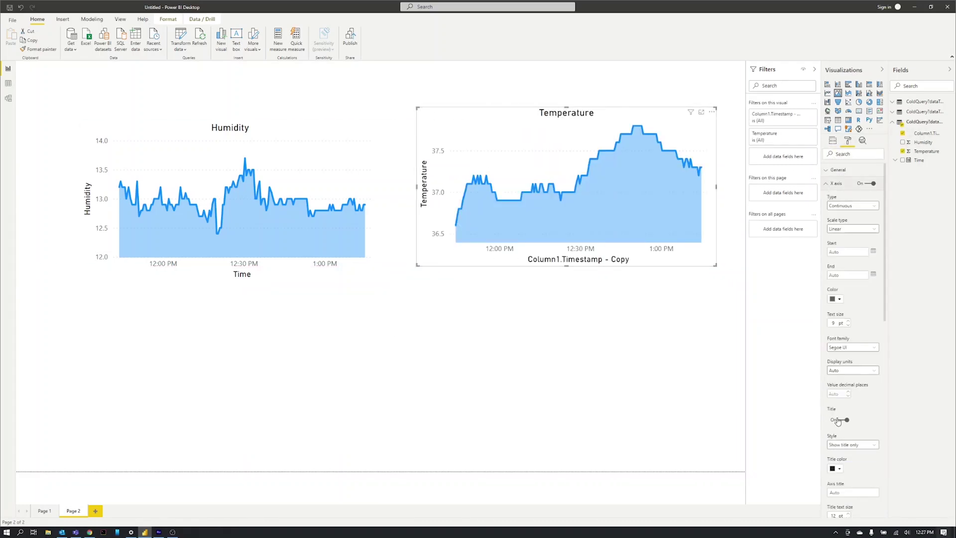
scroll(853, 349, "down", 1)
left_click(853, 455)
type("Time")
Add a table of Temperature, Humidity and Column1.Timestamp - Copy, centred below the charts
left_click(593, 342)
left_click(838, 120)
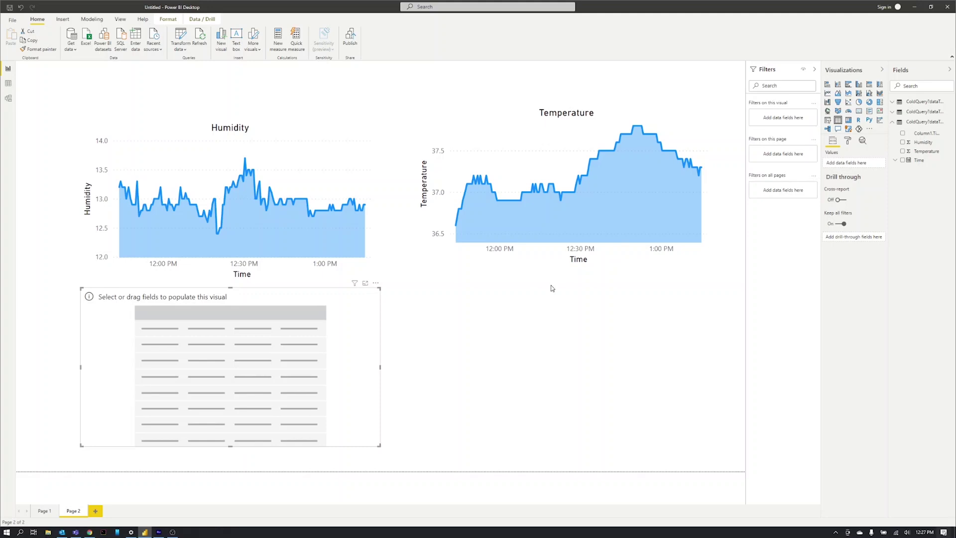
left_click(903, 150)
left_click(903, 142)
left_click(903, 132)
left_click(848, 140)
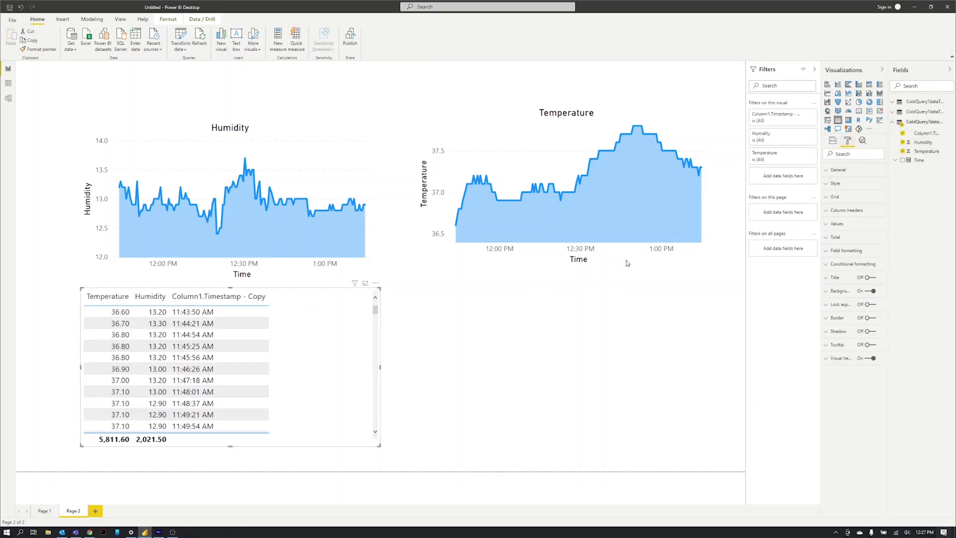
left_click_drag(163, 292, 349, 300)
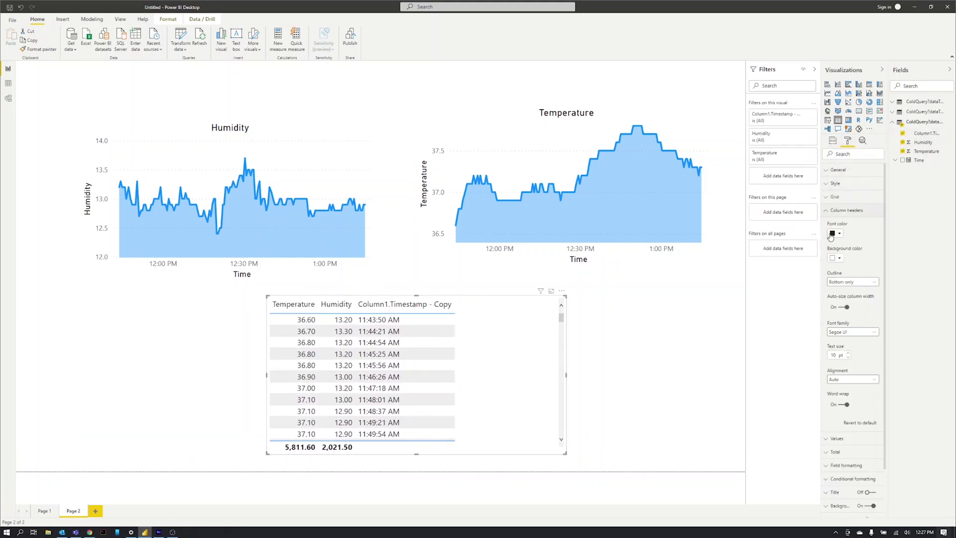